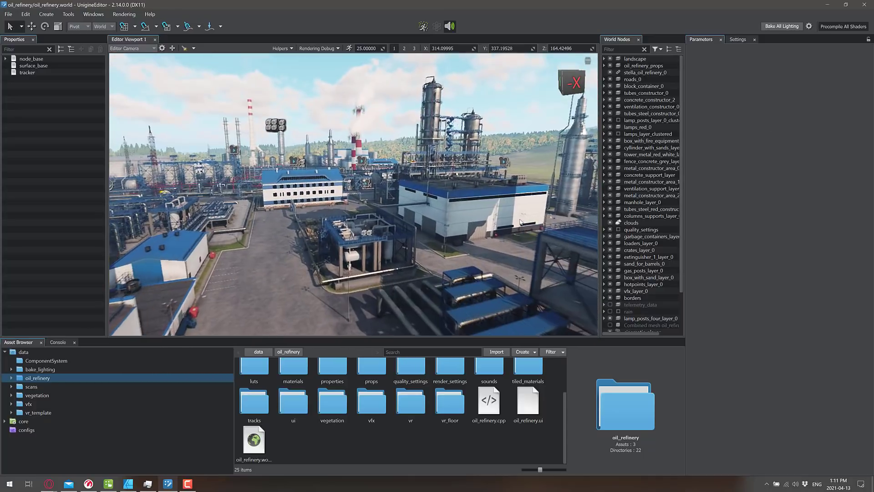
- Select a metal support structure in the refinery, then show the data folder contents listing new_world.world
left_click(534, 192)
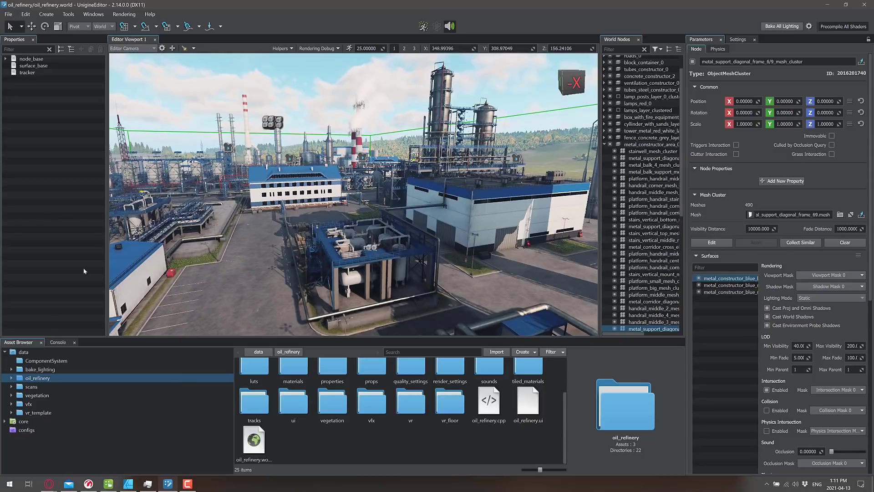
left_click(33, 356)
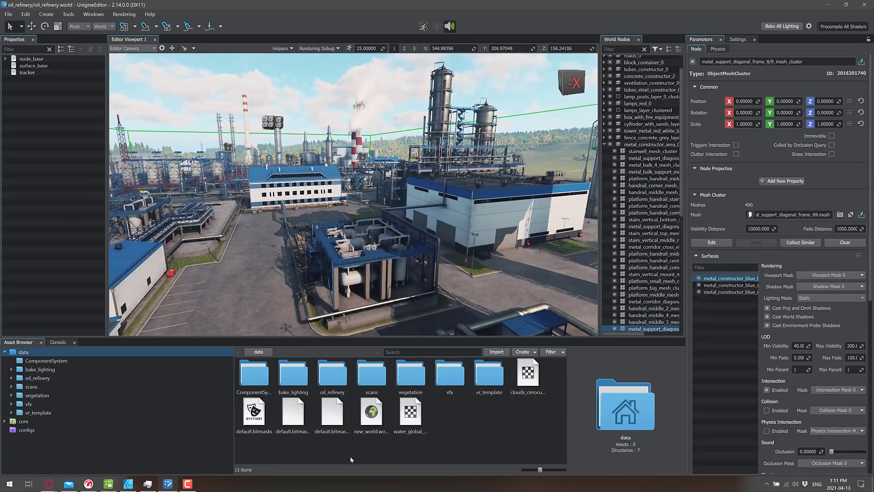
- Open new_world.world and add a trial Cumulonimbus 1 cloud layer to the sky
double_click(377, 412)
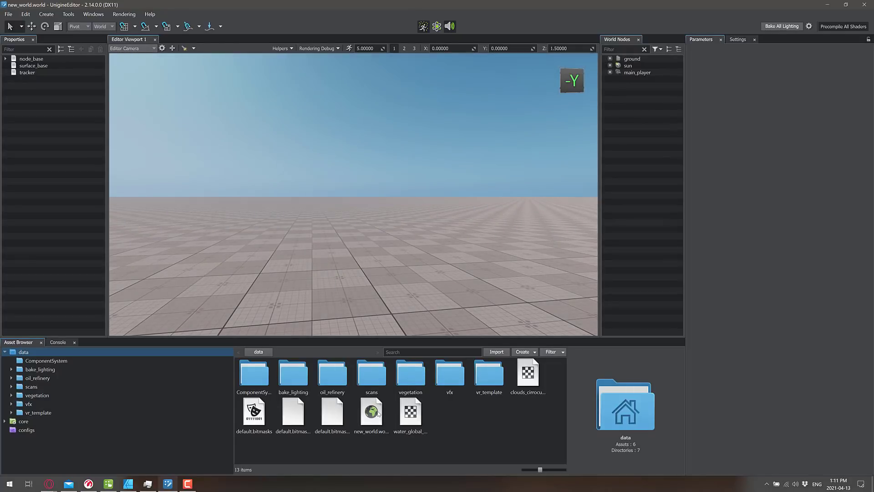
right_click_drag(492, 237, 363, 212)
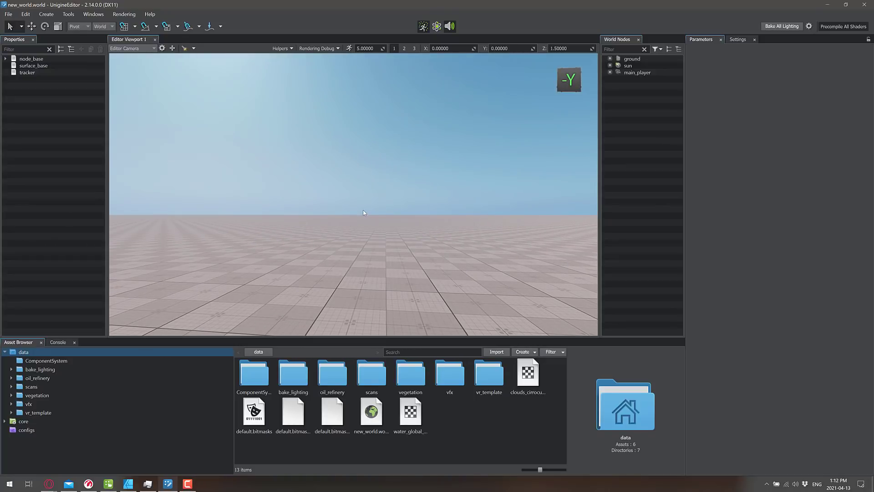
left_click(51, 14)
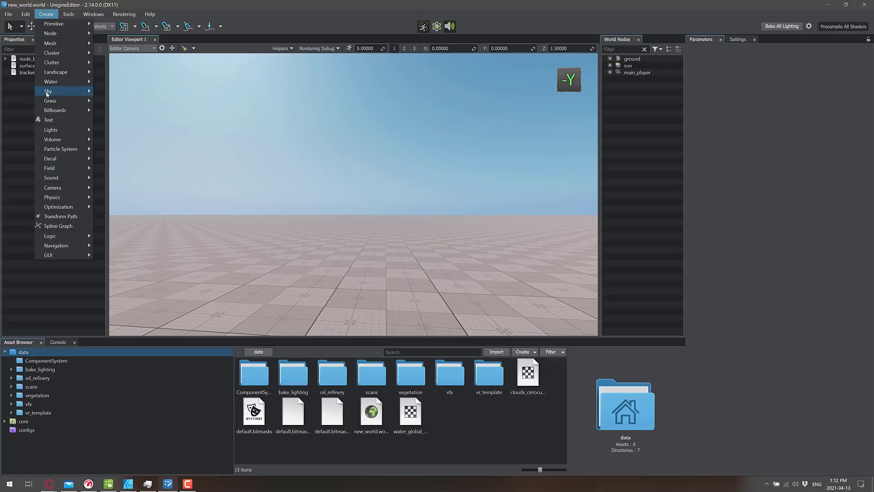
mouse_move(47, 94)
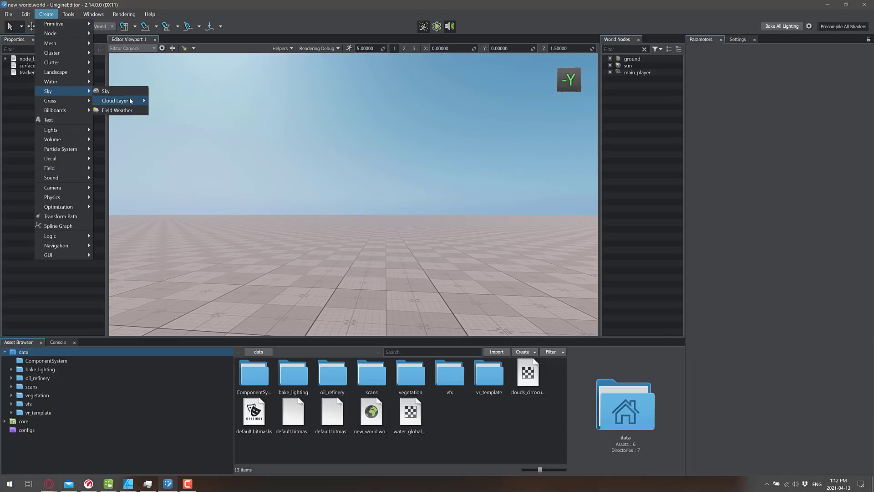
mouse_move(131, 100)
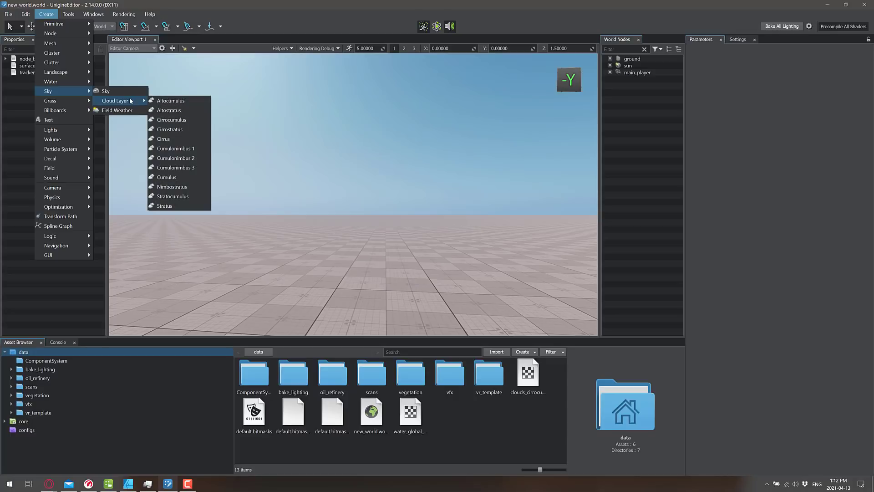
left_click(169, 151)
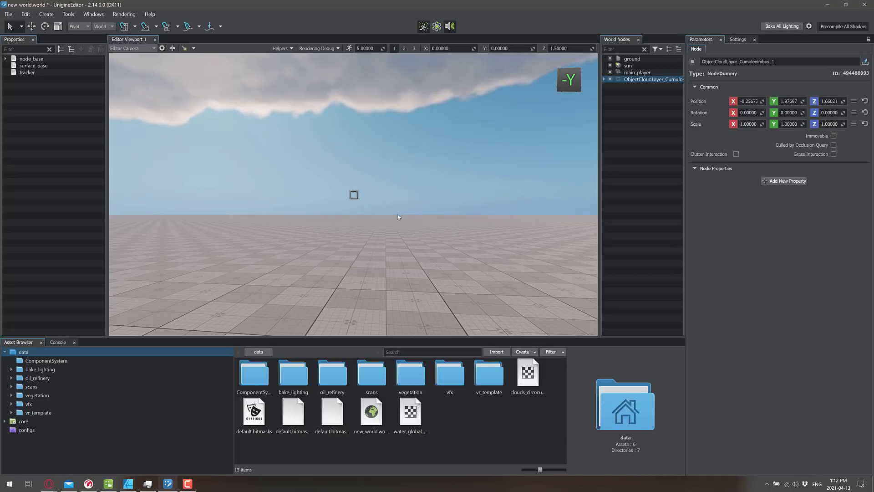
- Look over the trial clouds, then delete the Cumulonimbus cloud layer node from World Nodes
right_click_drag(399, 217, 566, 235)
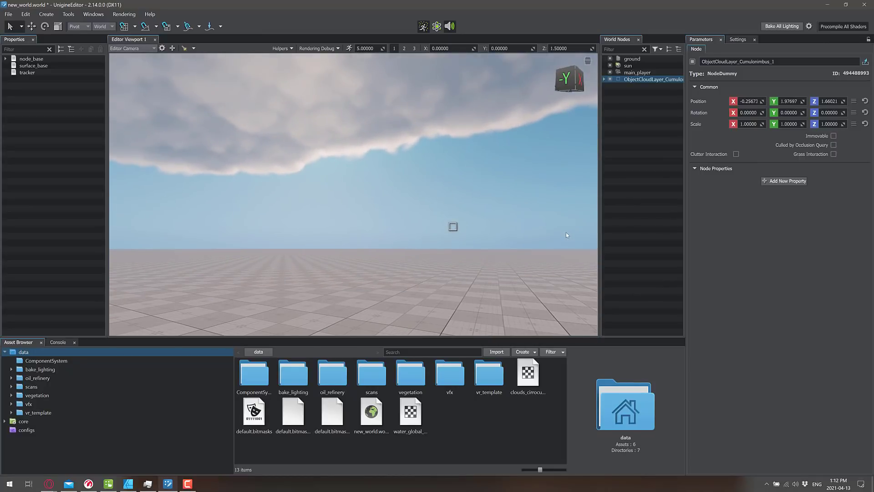
right_click(651, 80)
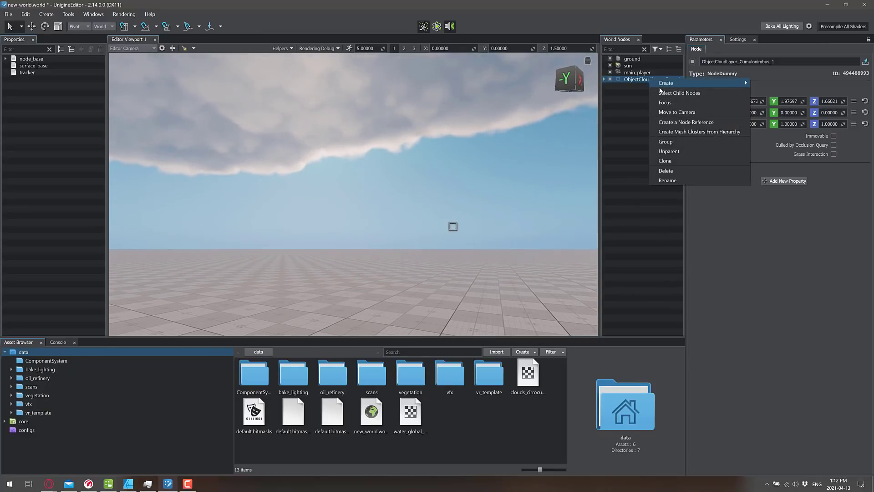
left_click(671, 172)
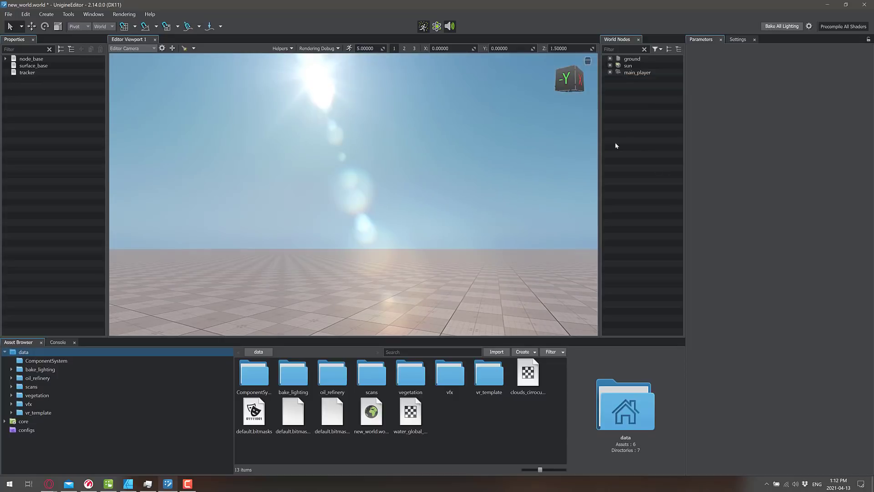
- Add a Cumulonimbus 1 cloud layer and look up into its clouds
left_click(46, 14)
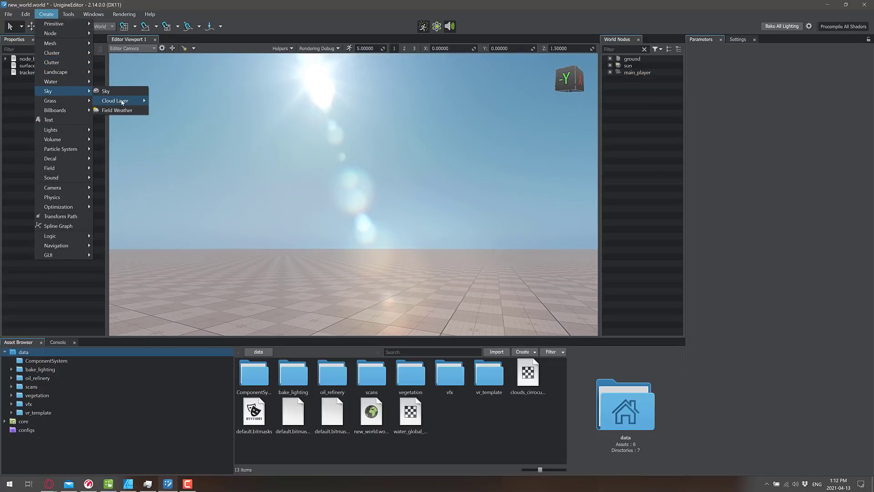
left_click(175, 149)
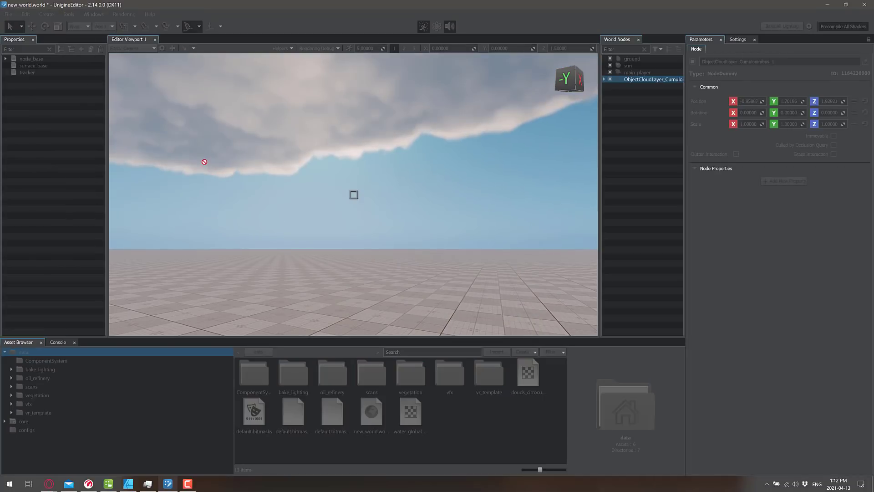
right_click_drag(442, 215, 419, 227)
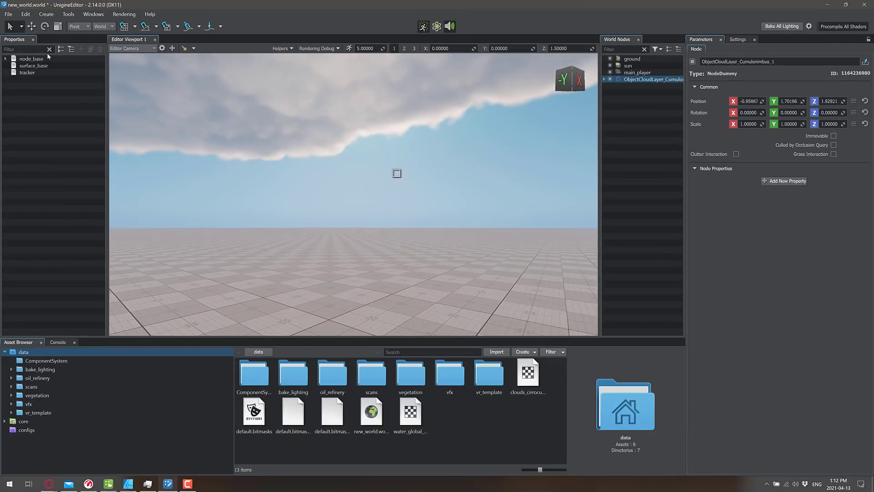
- Add an Altocumulus cloud layer, then select its node in World Nodes
left_click(46, 14)
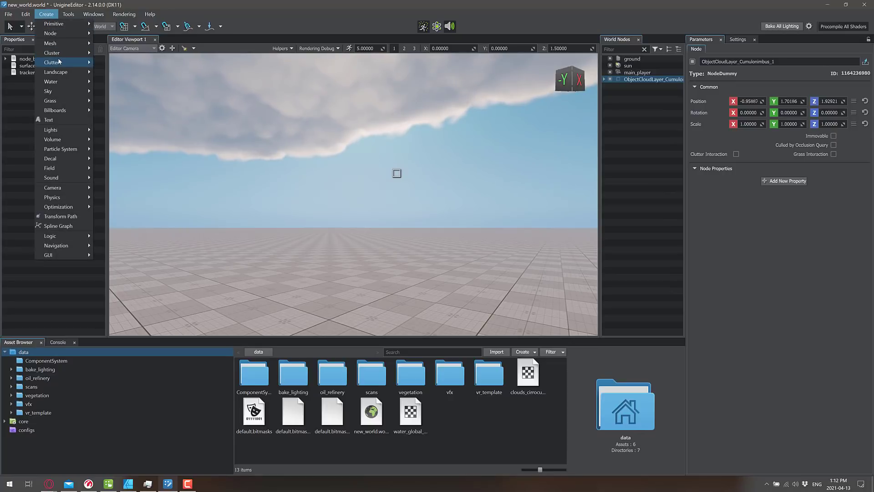
mouse_move(61, 89)
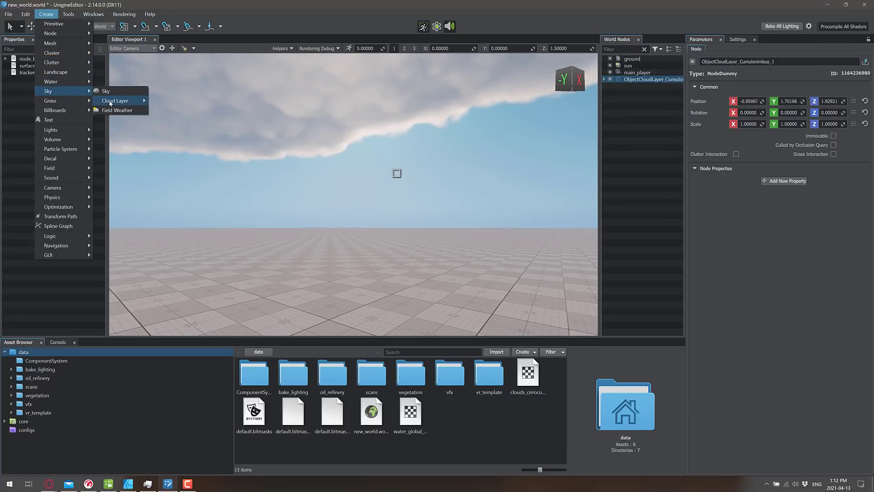
mouse_move(111, 102)
left_click(187, 101)
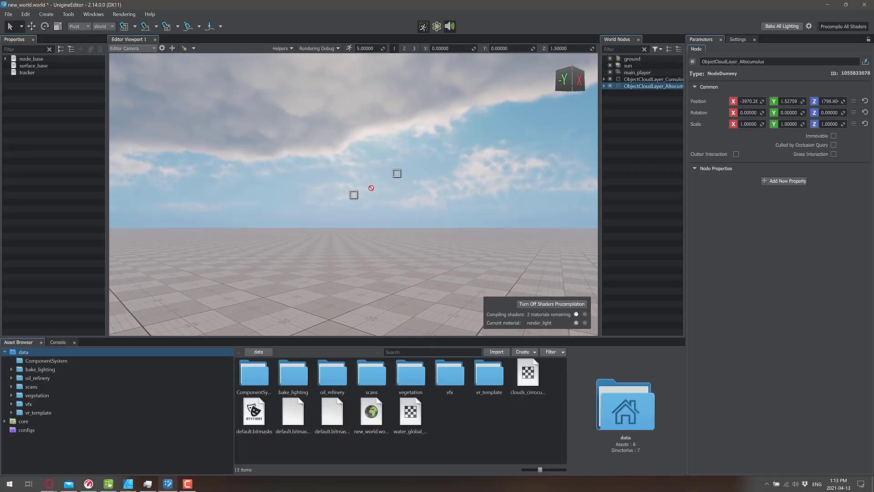
right_click(371, 188)
right_click_drag(444, 170, 528, 191)
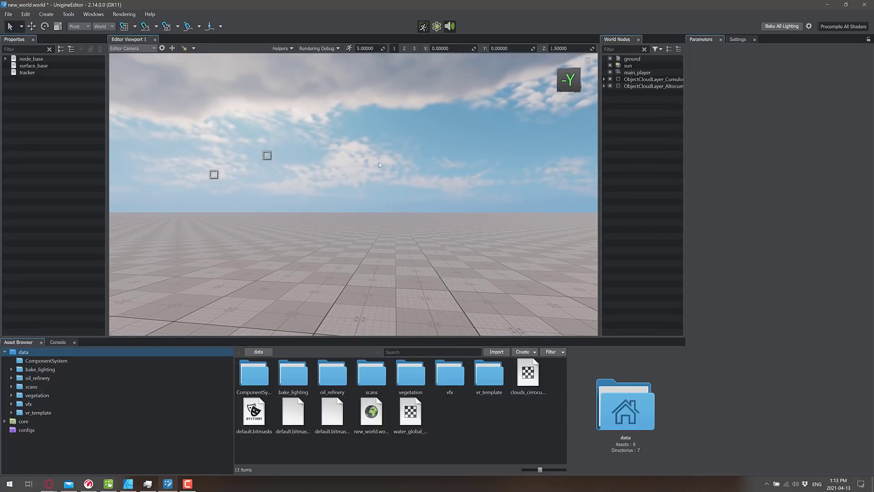
left_click(635, 86)
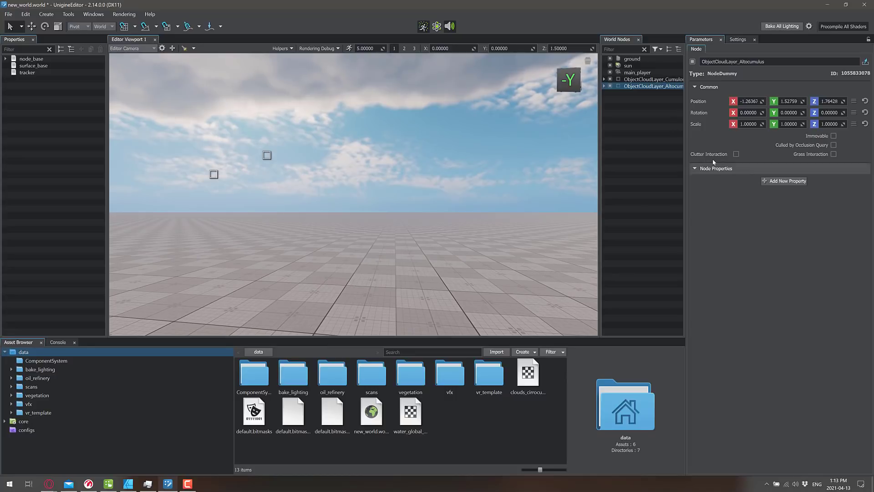
- Select the Altocumulus child cloud object and create an editable child of its material
left_click(739, 39)
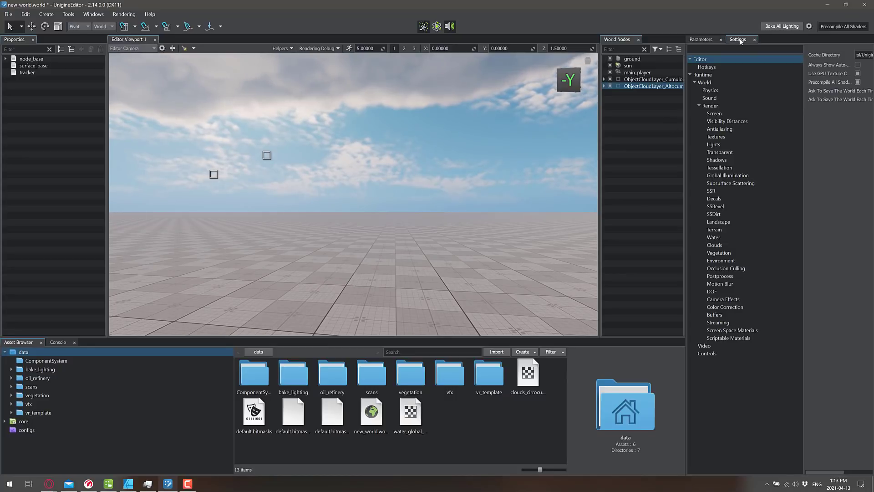
left_click(701, 39)
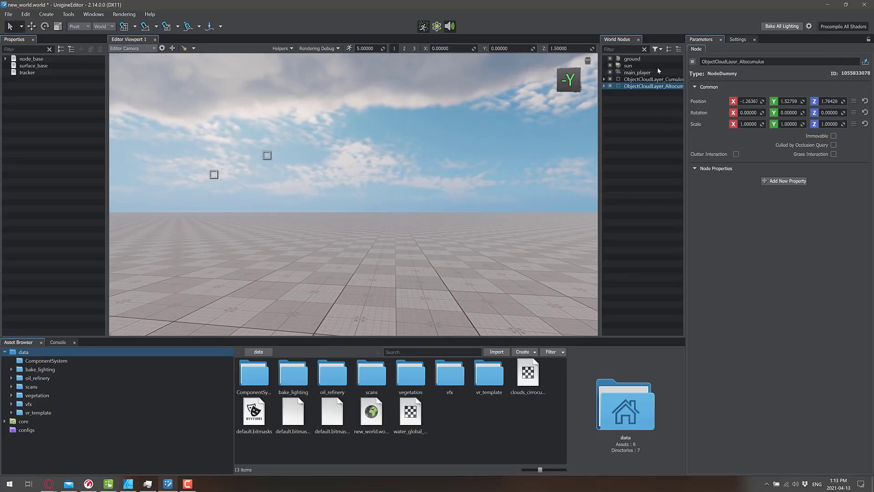
left_click(604, 86)
left_click(640, 93)
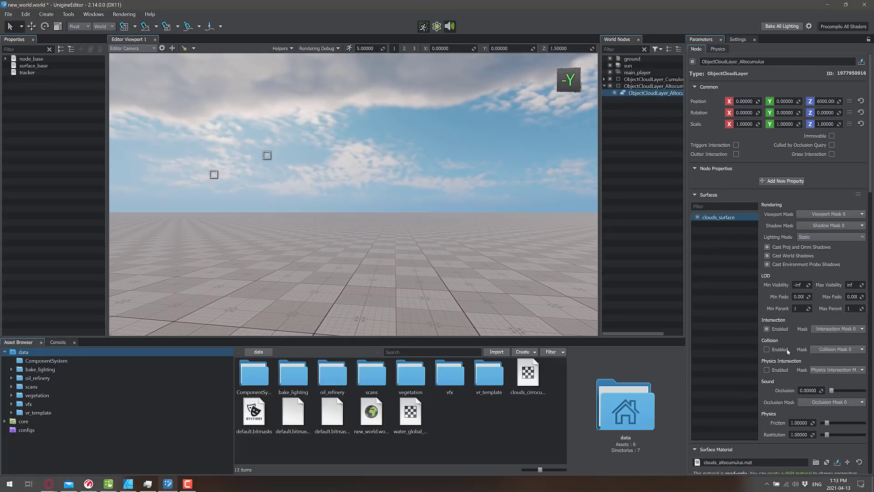
scroll(787, 350, "down", 10)
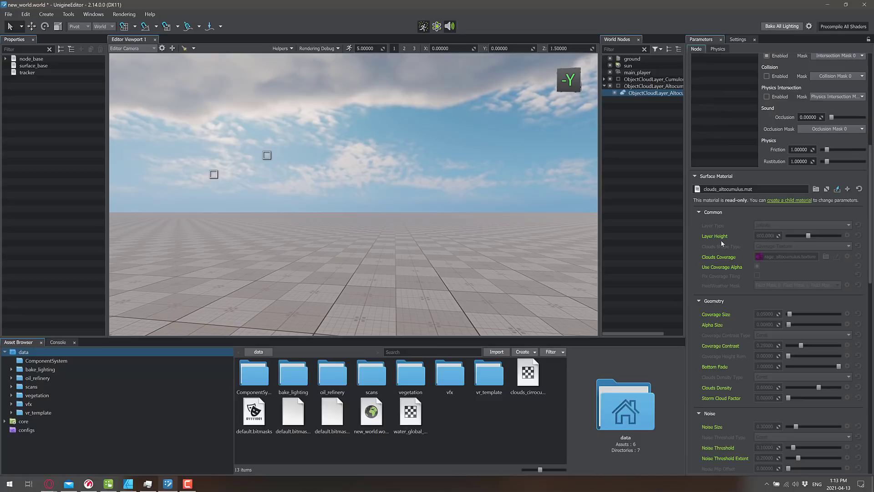
left_click(792, 200)
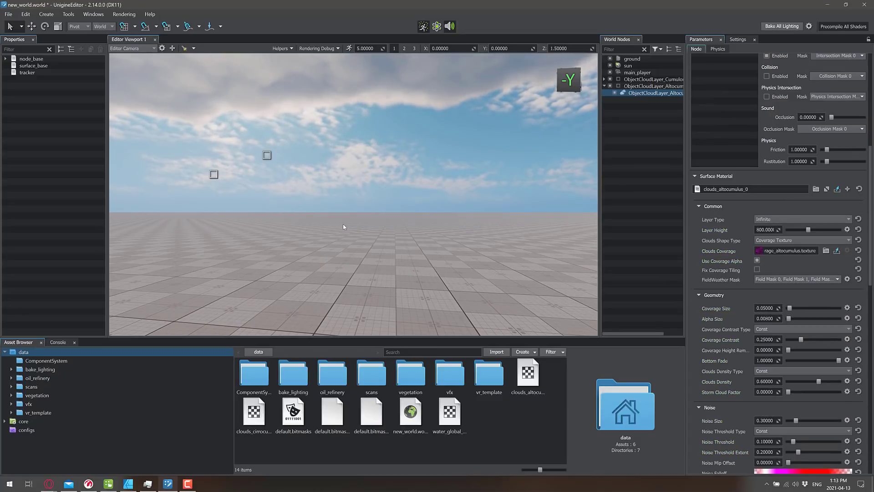
- Raise the altocumulus cloud wind speed on X and Extra Noise Intensity to about 0.6
scroll(721, 306, "down", 3)
scroll(720, 306, "down", 9)
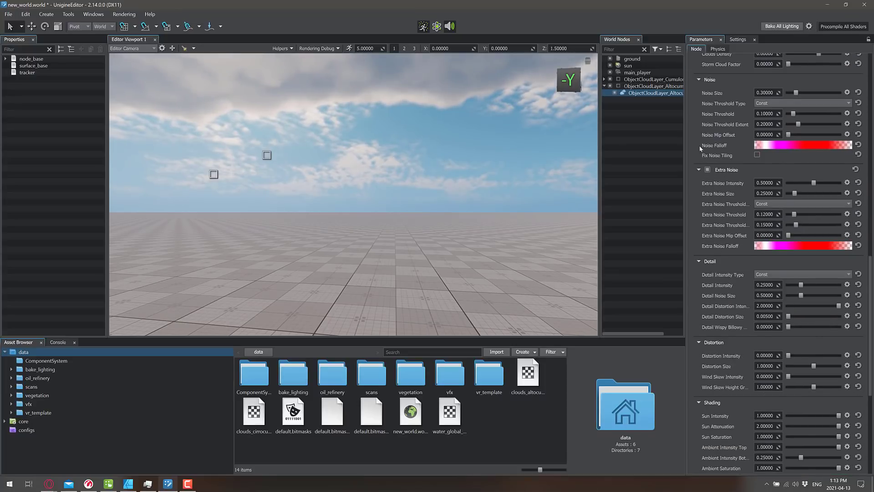
scroll(708, 180, "down", 6)
scroll(709, 181, "down", 3)
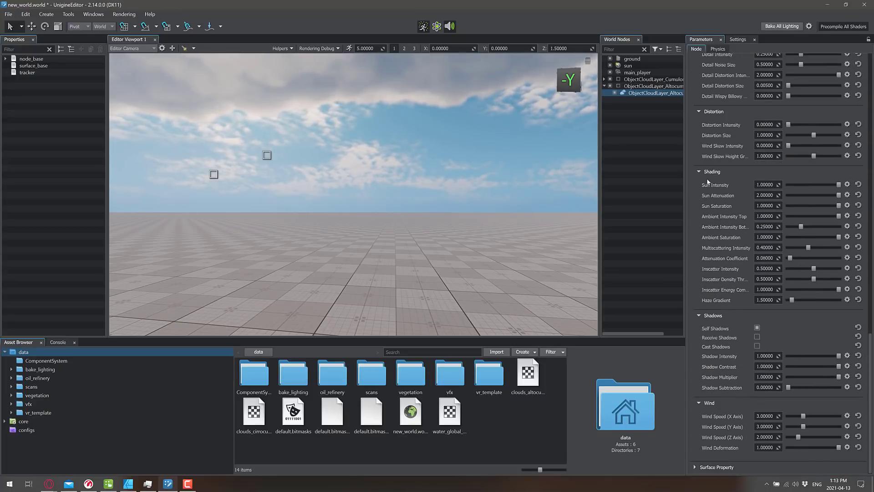
scroll(709, 181, "up", 1)
scroll(713, 248, "down", 1)
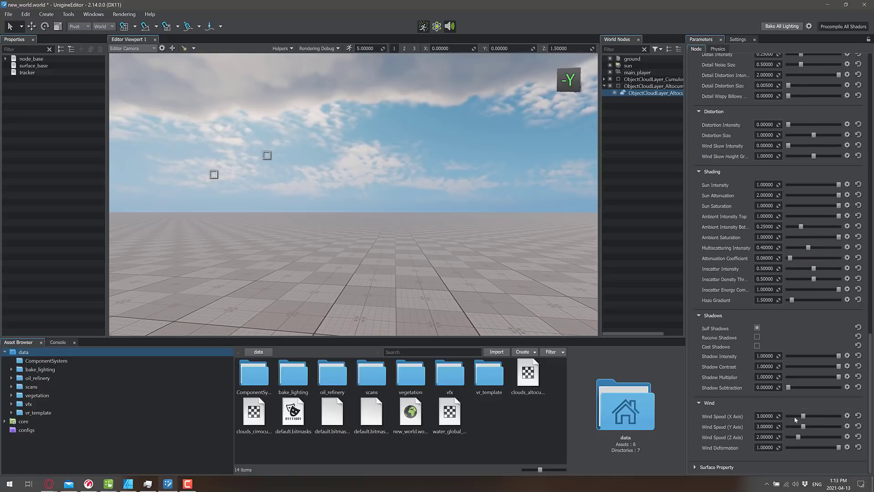
left_click_drag(804, 416, 822, 416)
scroll(749, 246, "up", 7)
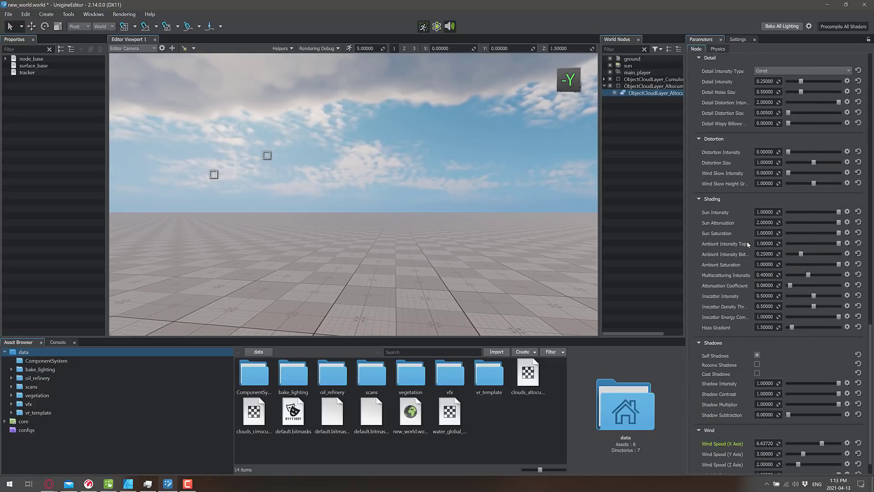
scroll(742, 236, "up", 5)
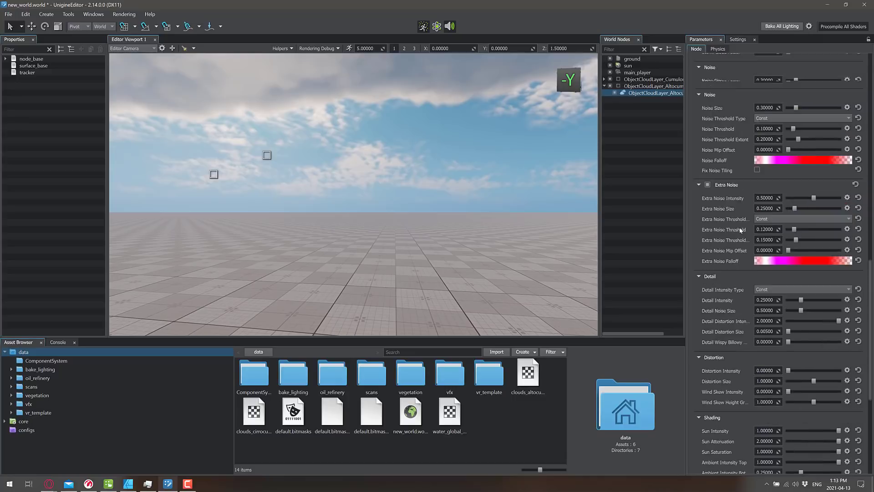
left_click_drag(816, 223, 824, 225)
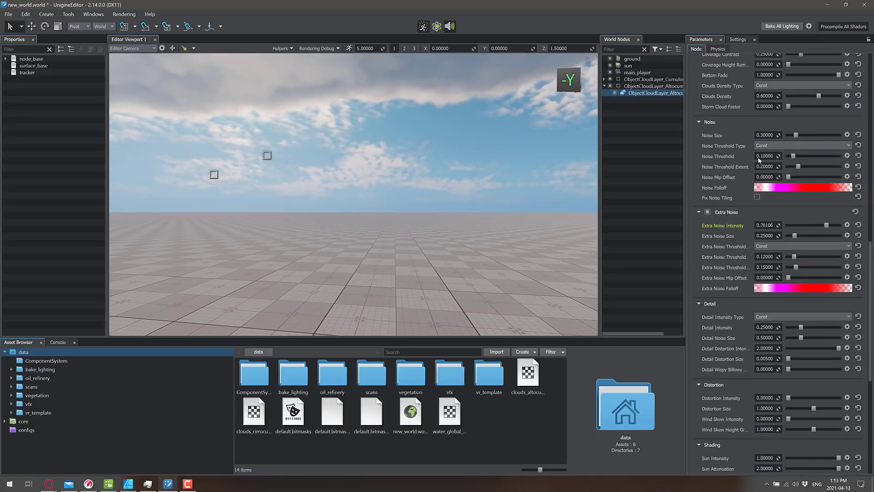
- Raise altocumulus Coverage Size to 0.21238 and Alpha Size to 0.27434
scroll(746, 149, "up", 4)
scroll(756, 143, "up", 1)
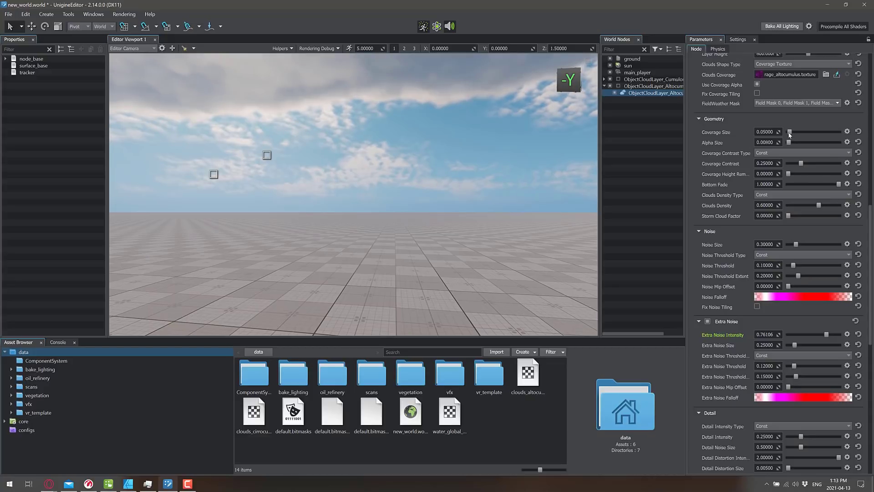
left_click_drag(790, 132, 793, 133)
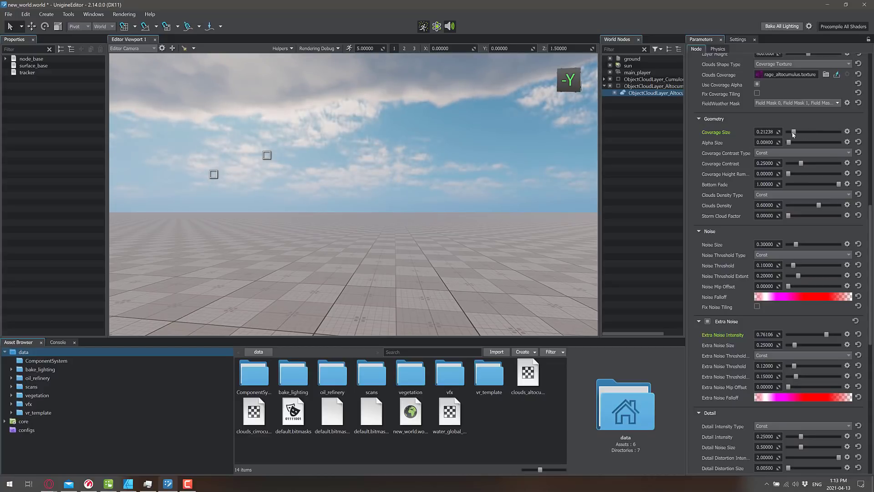
left_click_drag(803, 145, 802, 143)
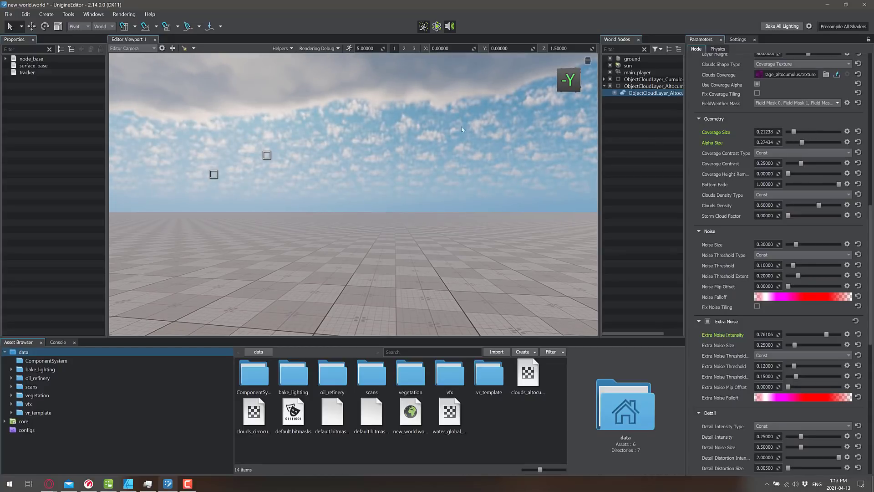
- Select the cumulonimbus child cloud layer and set its Extra Noise Intensity to 0.07080
left_click(607, 79)
left_click(605, 79)
left_click(656, 86)
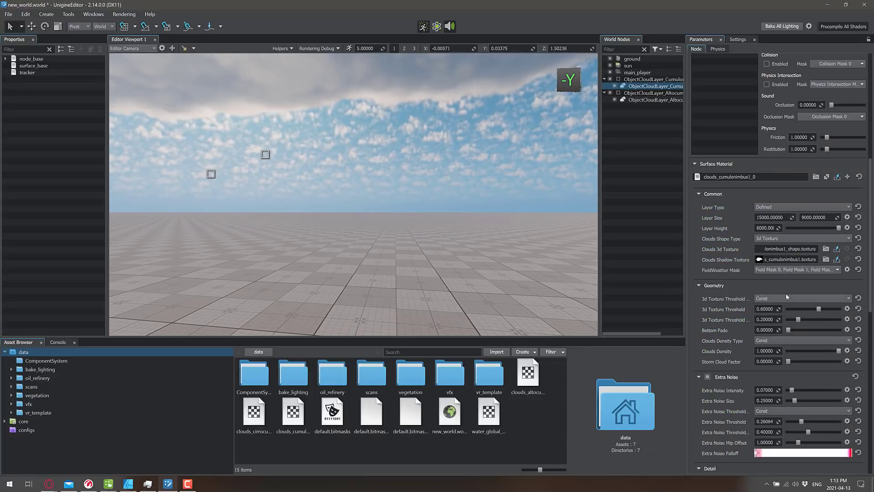
scroll(795, 289, "down", 4)
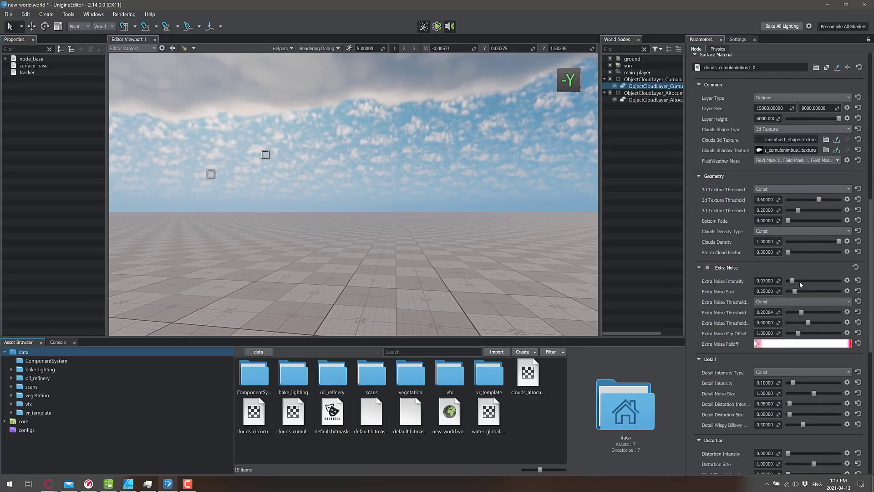
mouse_move(792, 281)
left_mouse_down()
mouse_move(807, 282)
mouse_move(792, 284)
left_mouse_up()
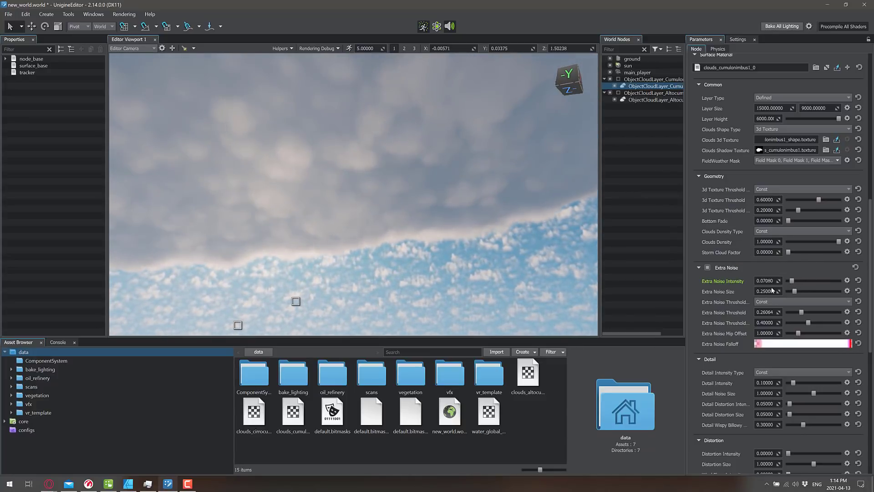
right_click_drag(405, 260, 449, 309)
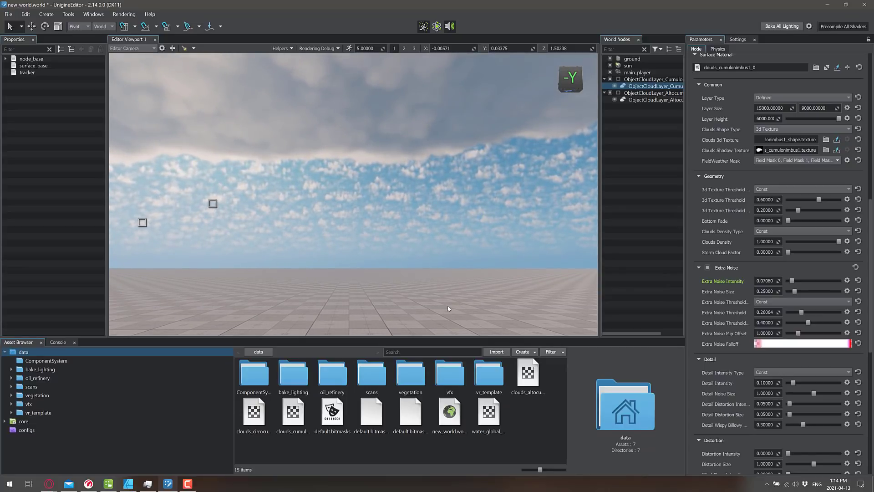
- Add a global water ocean and raise the camera above the sea surface
left_click(47, 14)
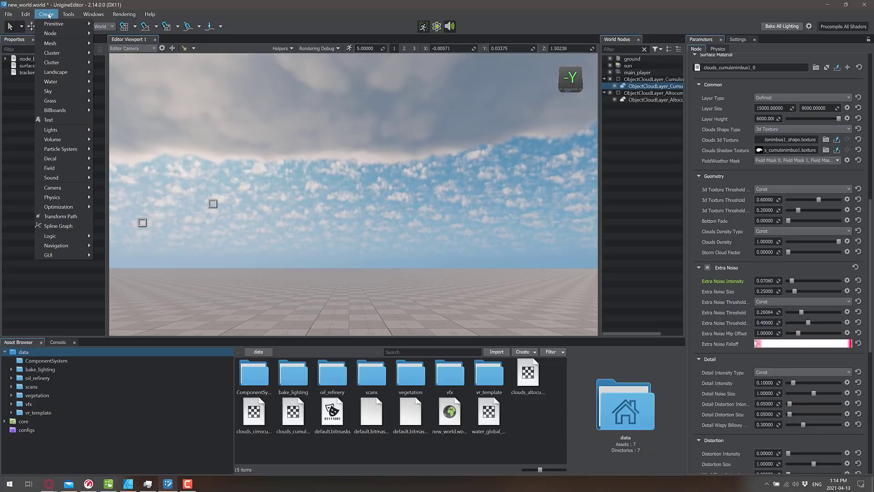
mouse_move(55, 170)
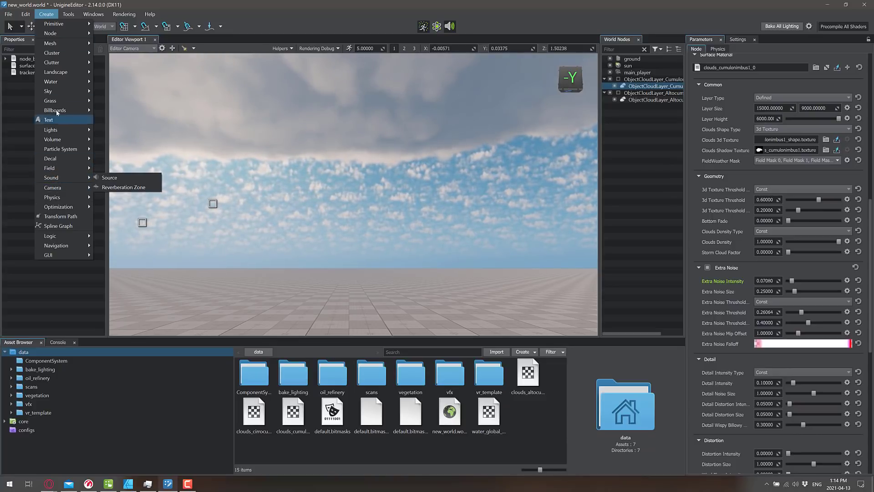
mouse_move(64, 82)
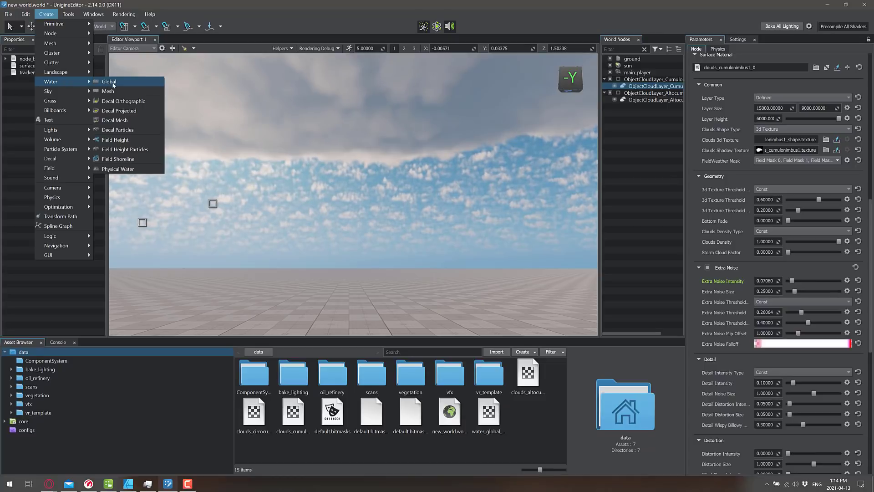
left_click(109, 82)
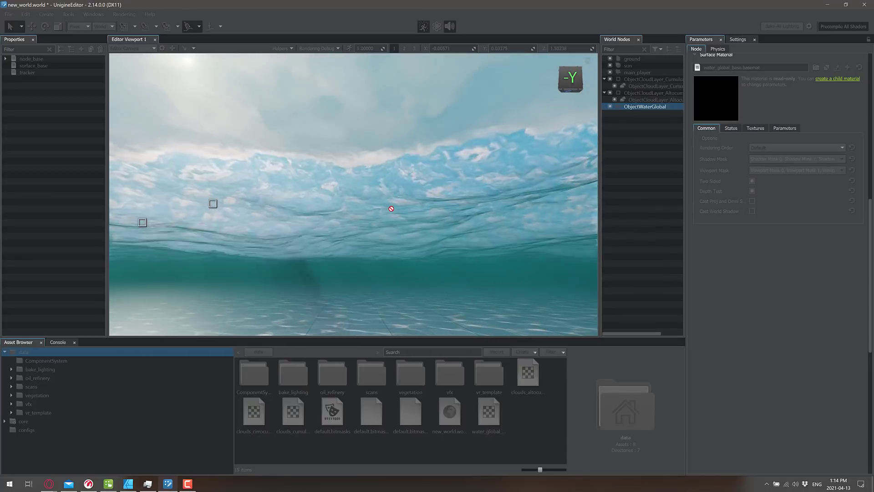
right_click_drag(392, 209, 441, 248)
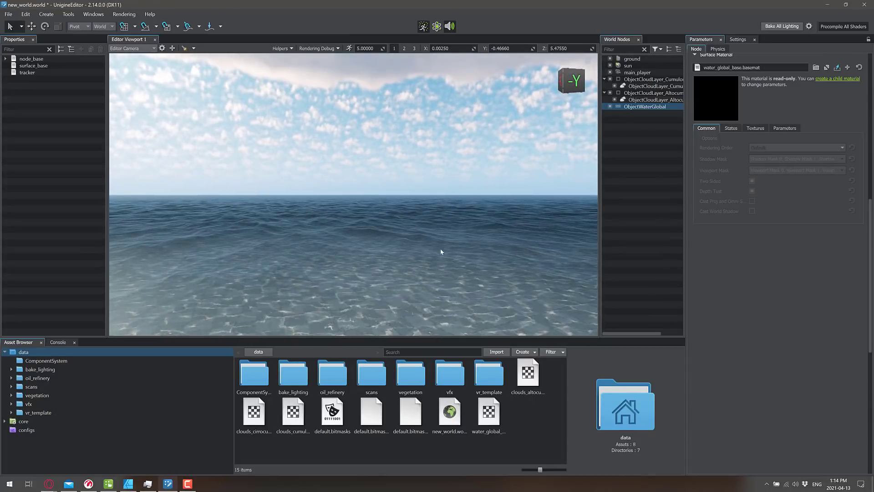
- Show the parameters of the ocean's water_global_base.basemat surface material
double_click(641, 107)
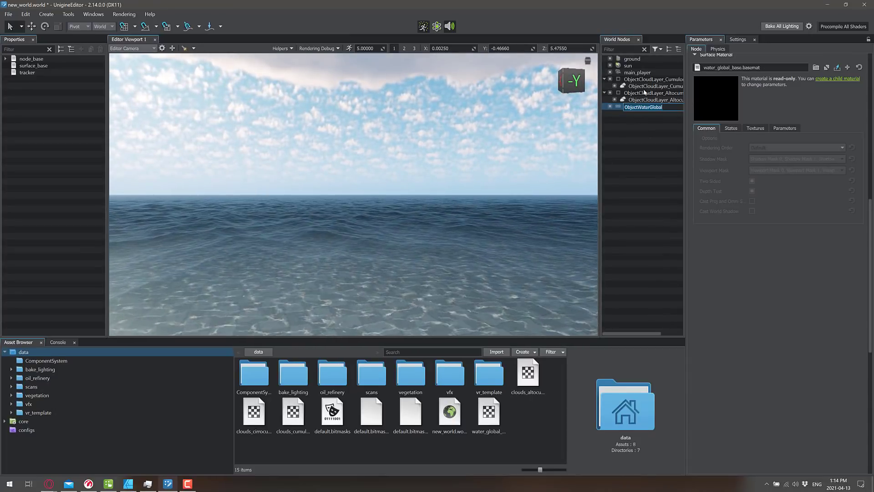
key("Return")
scroll(714, 91, "down", 5)
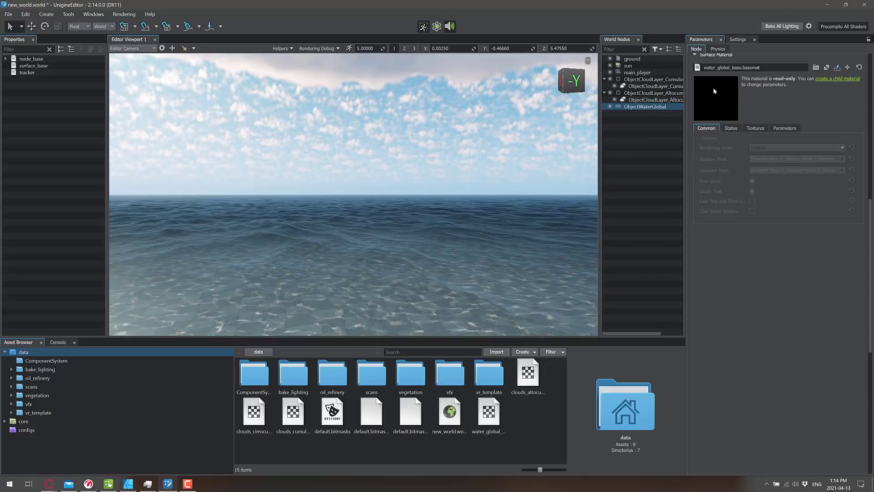
left_click(784, 128)
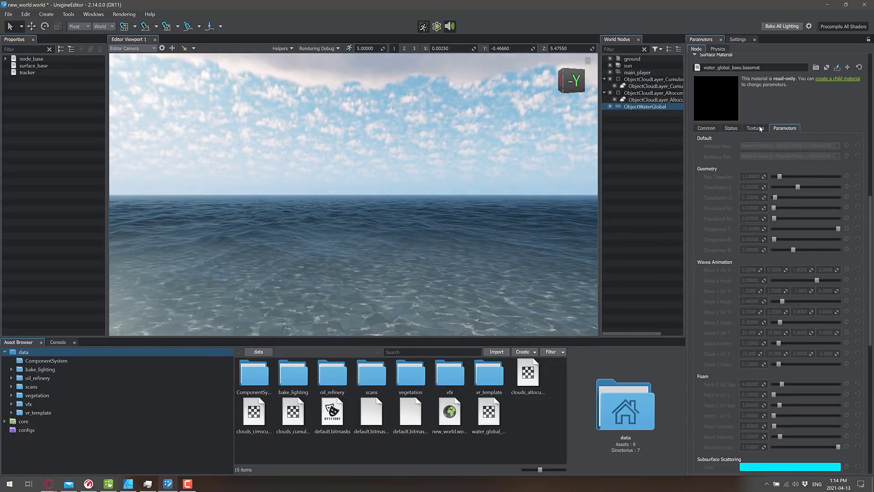
scroll(738, 232, "up", 6)
scroll(751, 253, "down", 1)
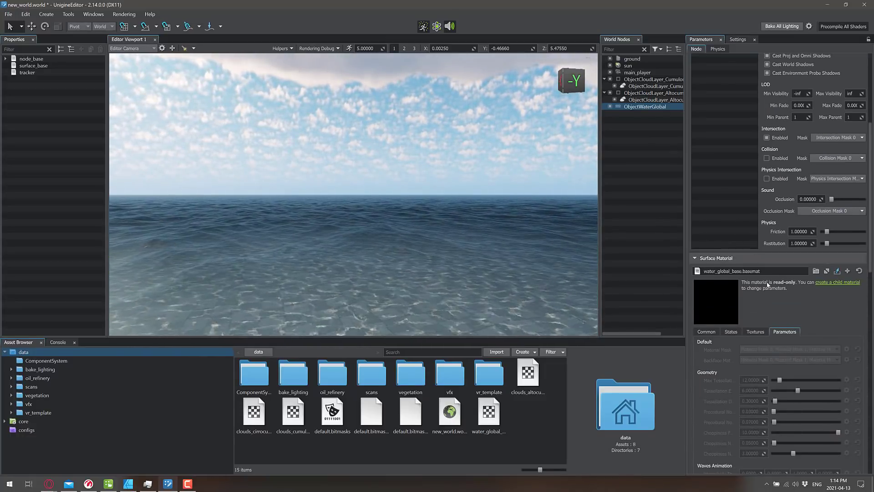
- Create child material water_global_base_2 and raise Wave 0 Height to 2.66667 and Wave 2 Height to 2.20833
left_click(830, 283)
scroll(784, 314, "down", 2)
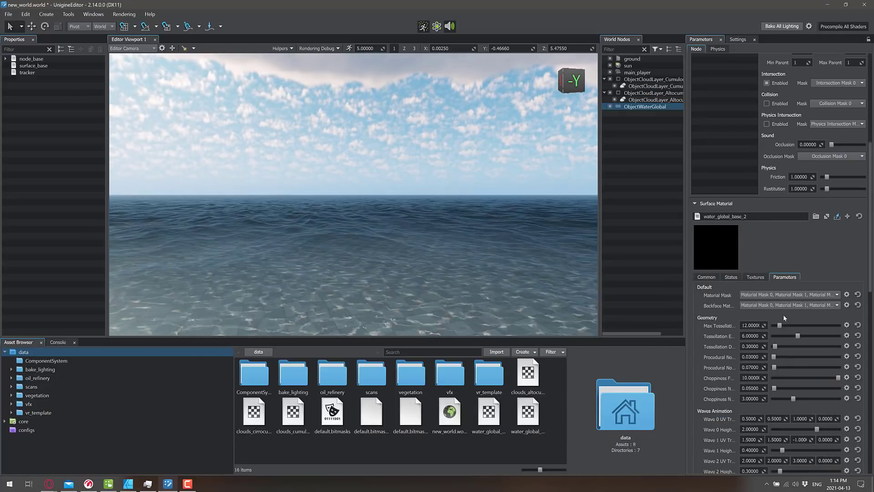
scroll(783, 314, "down", 2)
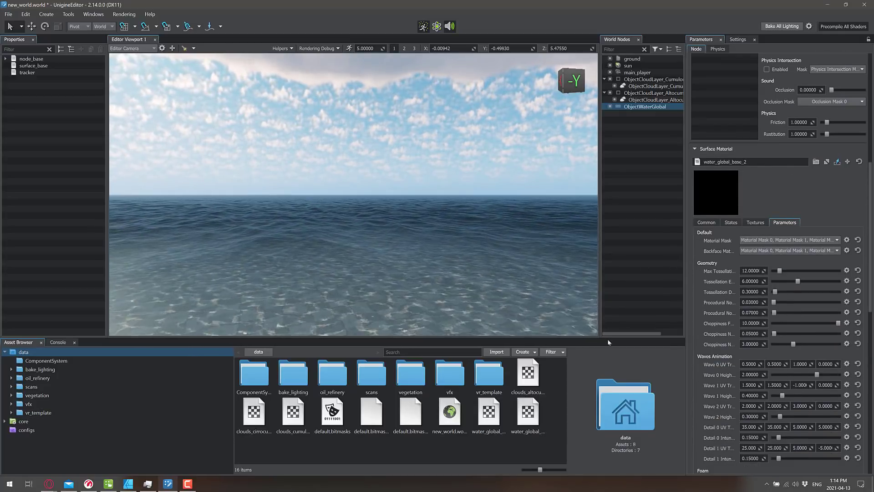
scroll(788, 335, "down", 2)
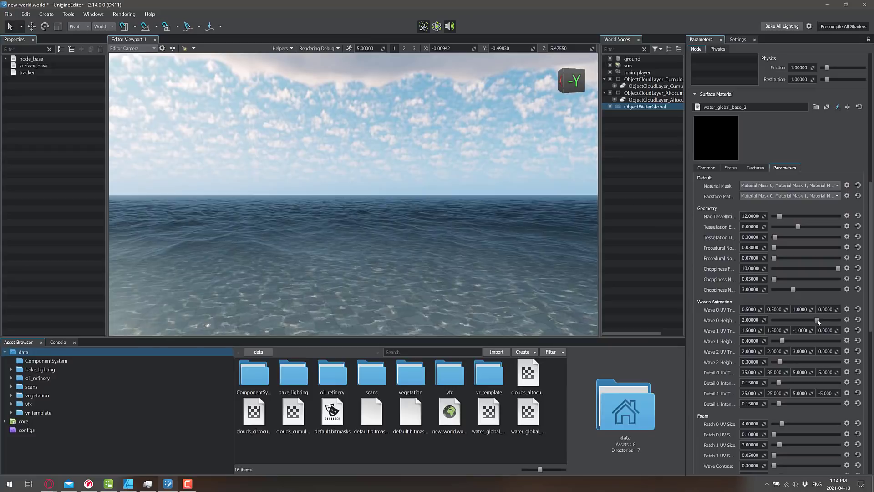
left_click_drag(818, 320, 831, 320)
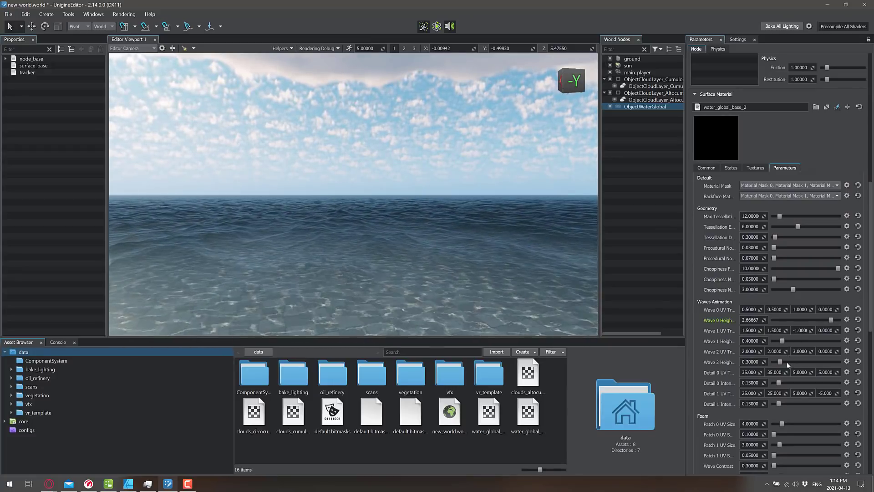
left_click_drag(784, 362, 822, 361)
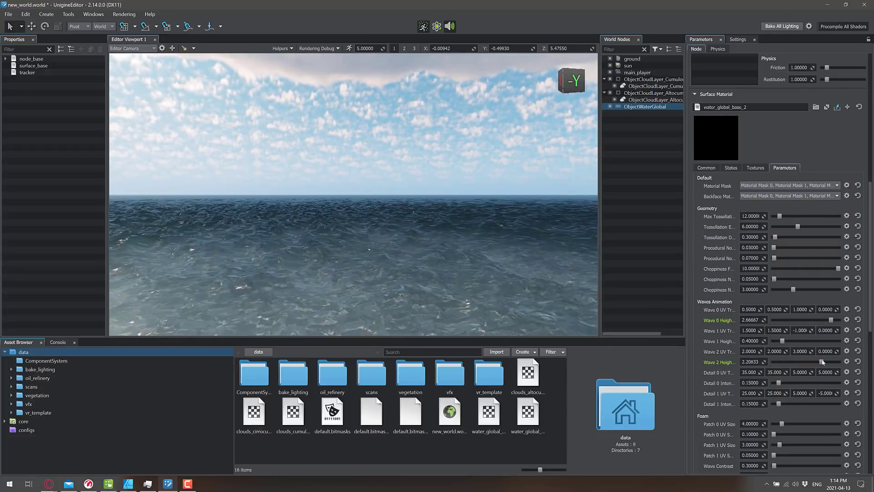
- Enlarge foam Patch 0 UV Size to 19.3374 and raise Ambient Intensity to 0.38194
scroll(770, 362, "down", 3)
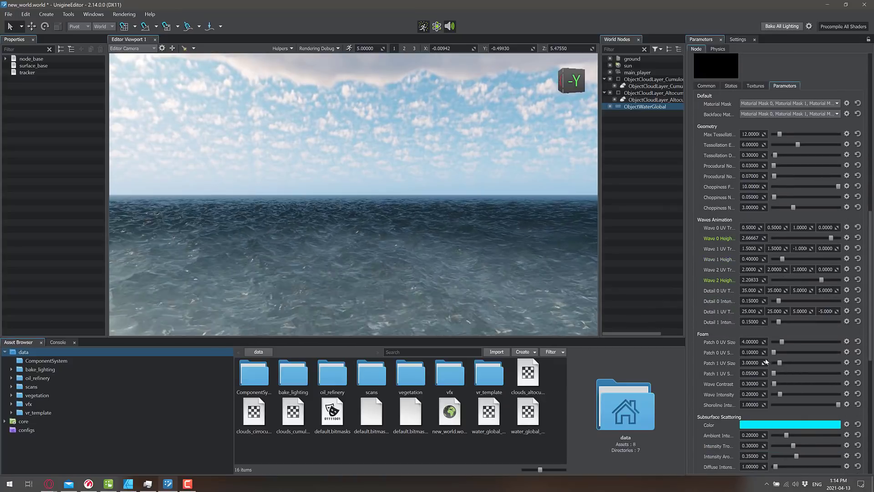
left_click_drag(782, 342, 813, 342)
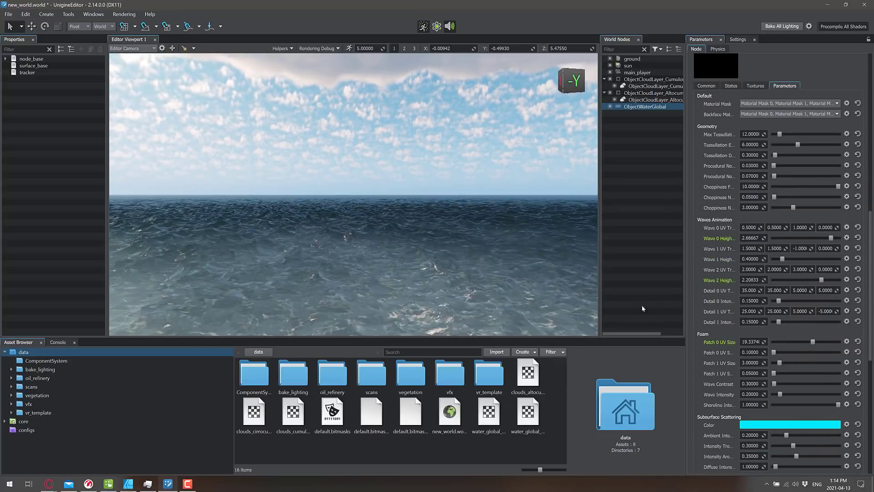
scroll(787, 330, "down", 4)
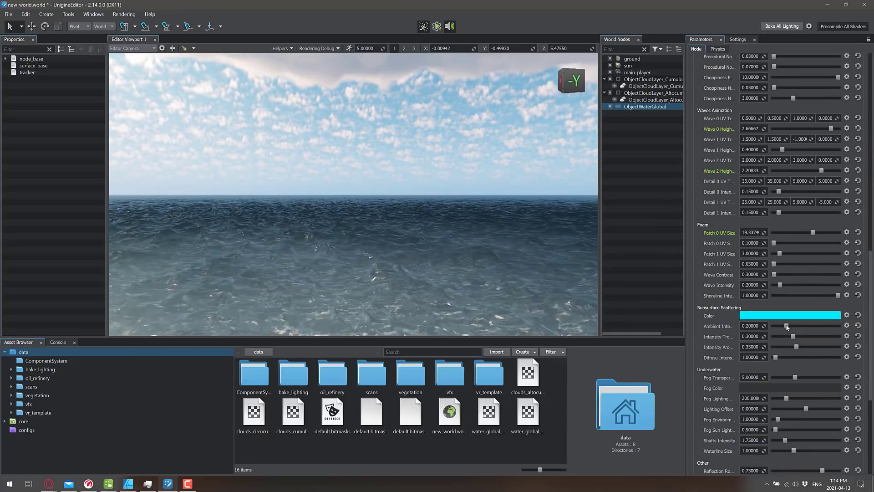
left_click_drag(787, 326, 799, 326)
scroll(760, 332, "down", 3)
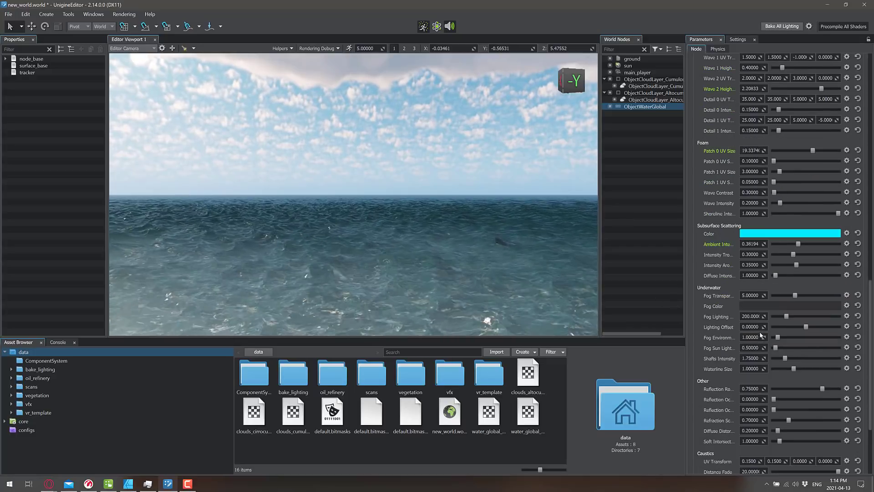
scroll(727, 330, "up", 1)
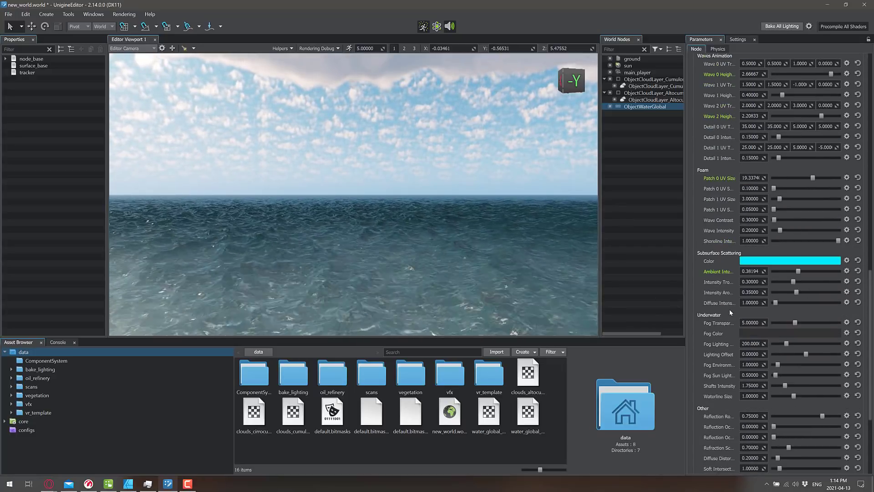
scroll(730, 309, "up", 5)
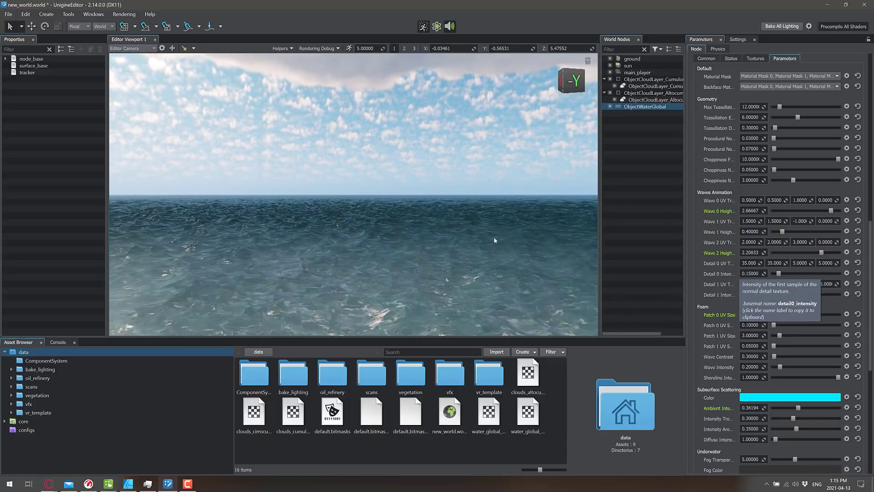
right_click_drag(439, 163, 406, 84)
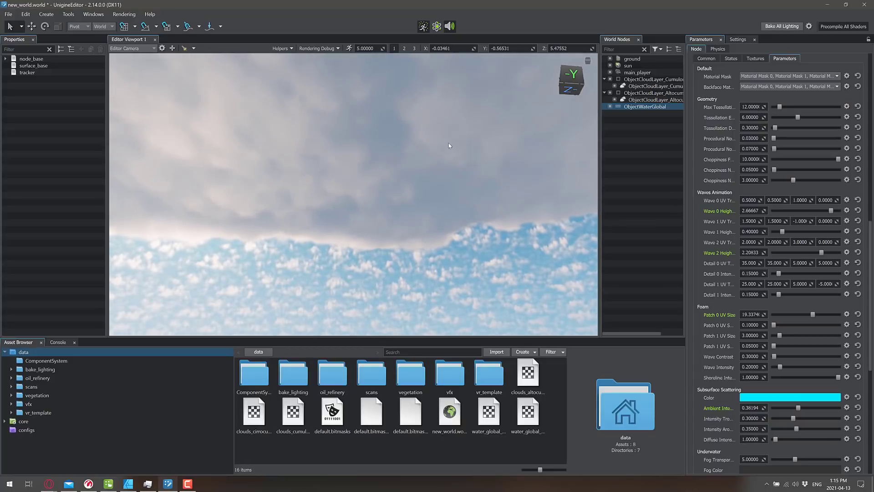
right_click_drag(449, 145, 359, 218)
key("w")
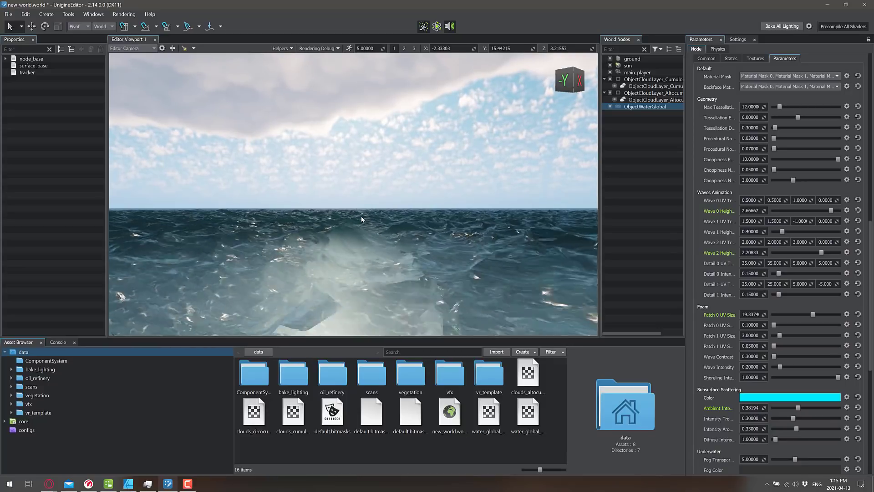
key("alt+Tab")
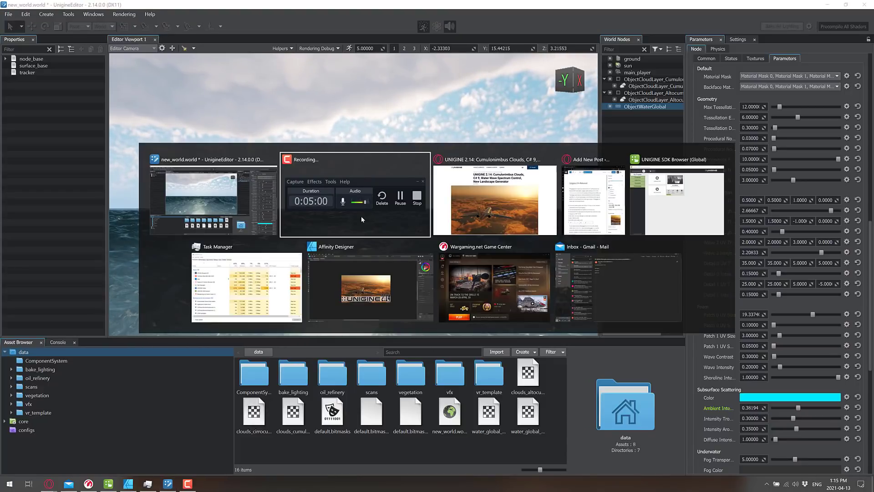
- Switch to the UNIGINE 2.14 release notes page and scroll to the cloud types section
key("alt+Tab")
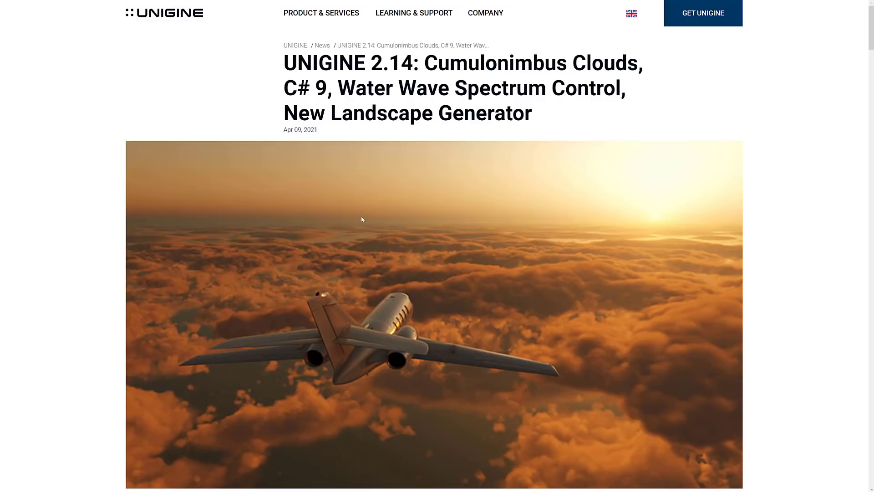
scroll(661, 272, "down", 9)
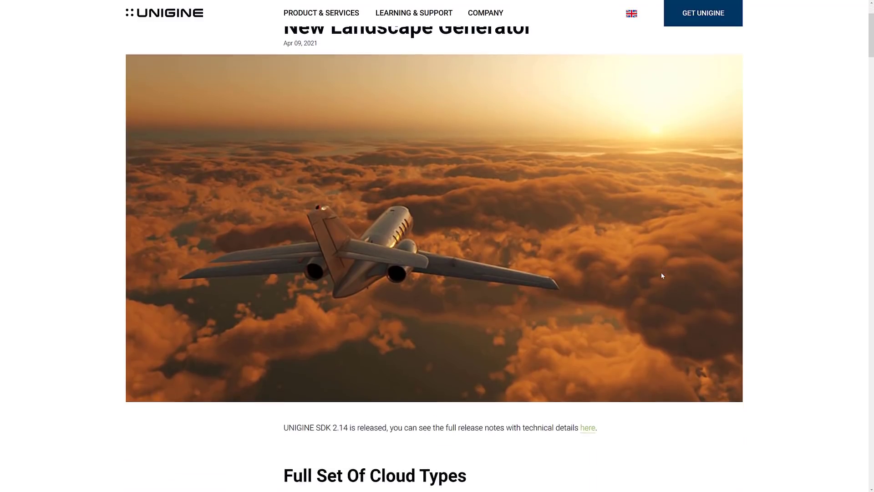
scroll(379, 138, "down", 1)
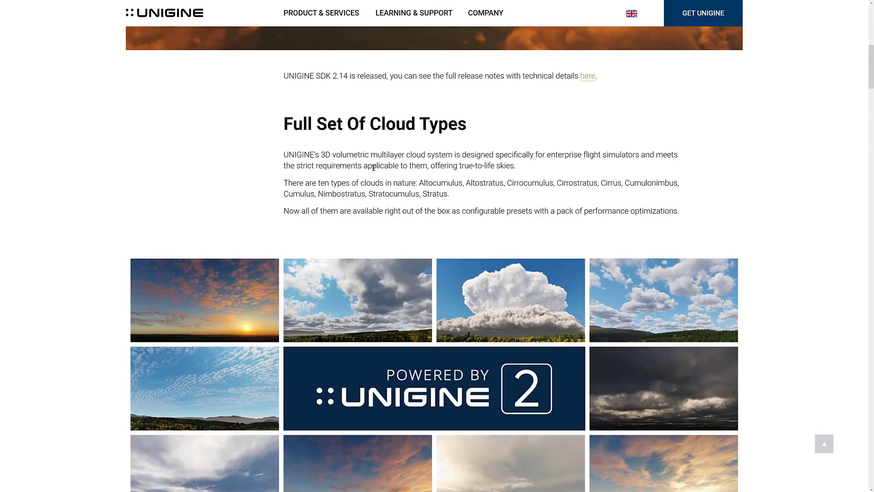
scroll(376, 174, "down", 1)
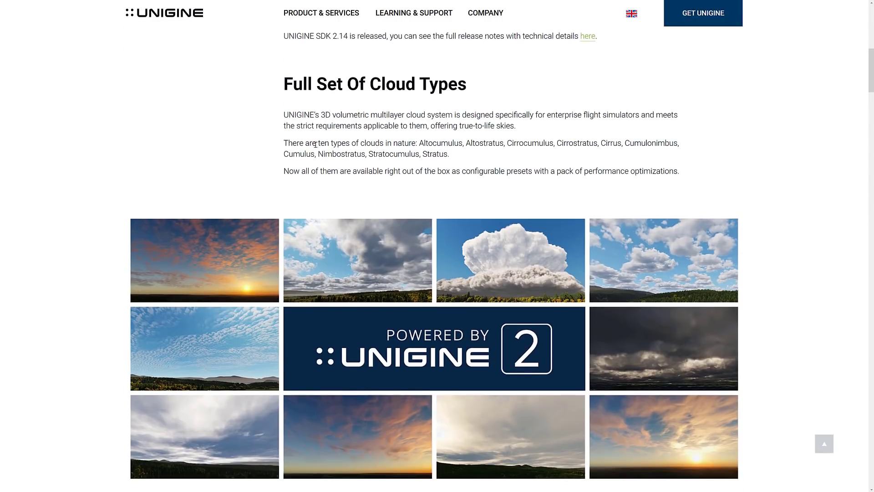
- Highlight the cloud type names, picking out Stratus and Stratocumulus, then clear the selection
left_click_drag(319, 144, 419, 144)
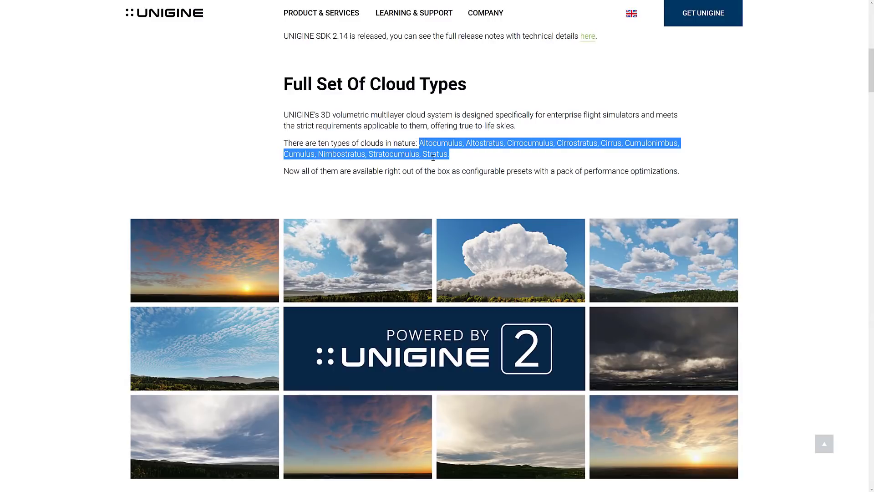
left_click(418, 143)
double_click(429, 154)
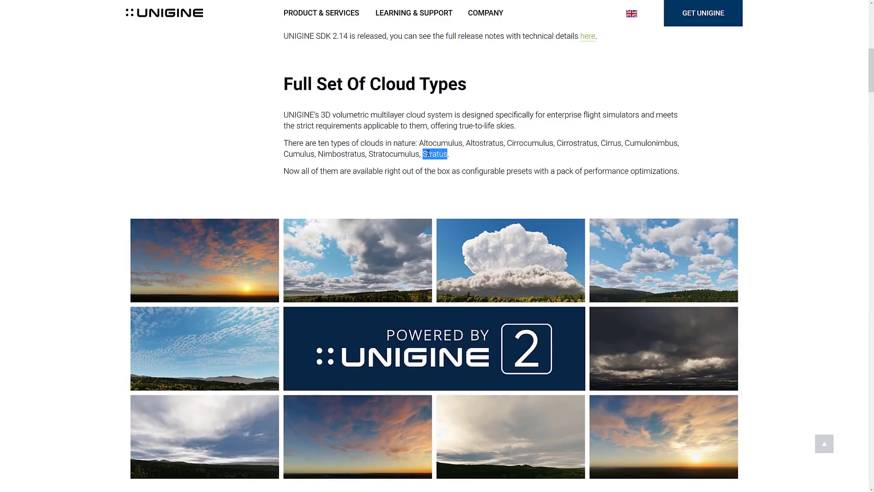
double_click(394, 154)
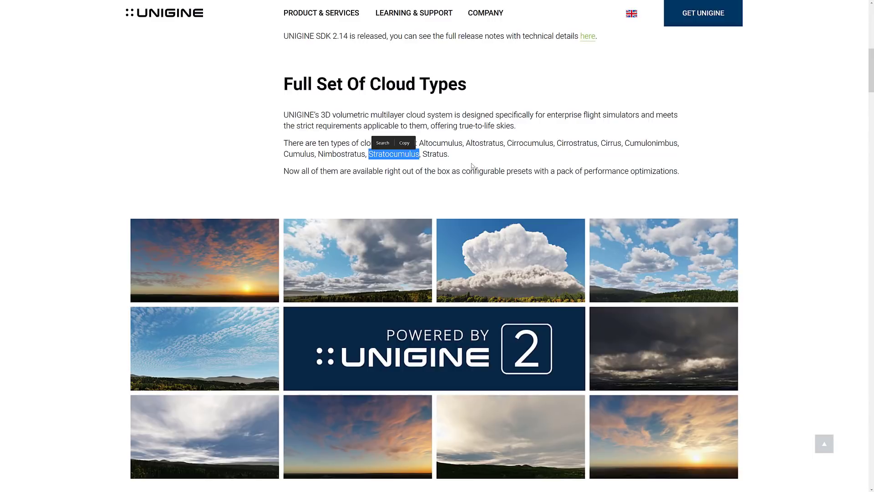
left_click(428, 189)
- Scroll down through the clouds changes to the Sandworm Tool heading
scroll(364, 183, "down", 2)
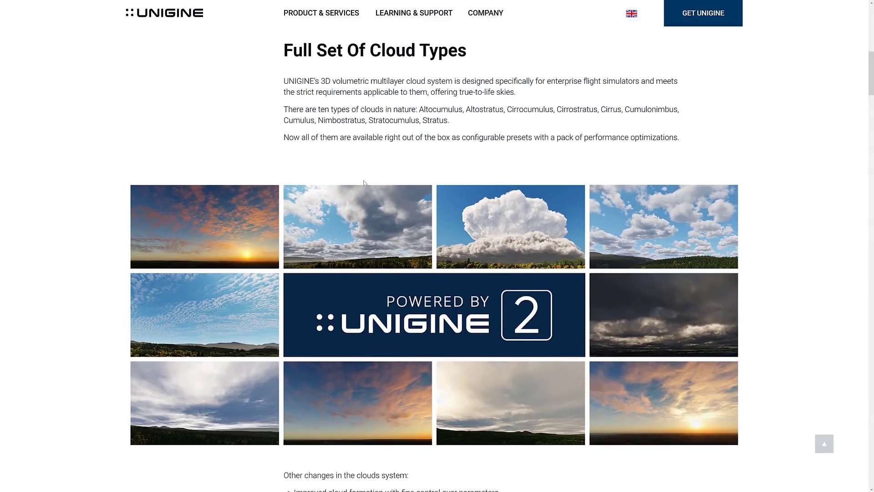
scroll(536, 221, "down", 5)
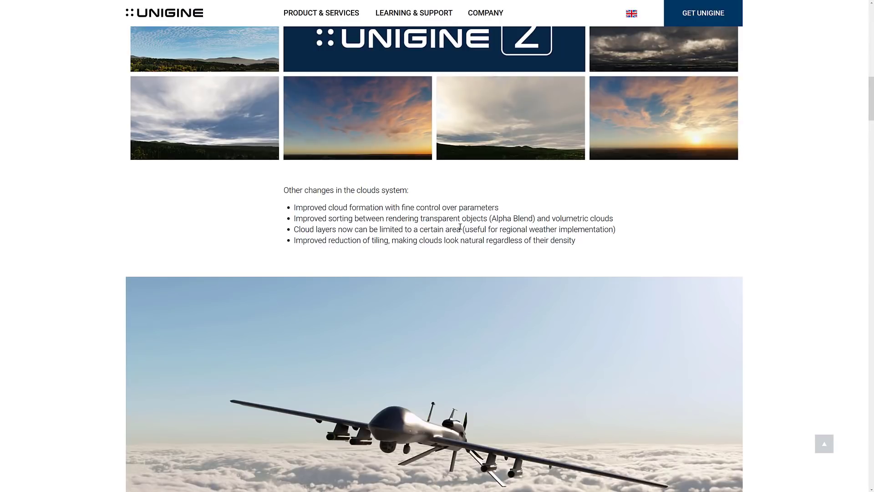
scroll(330, 208, "down", 1)
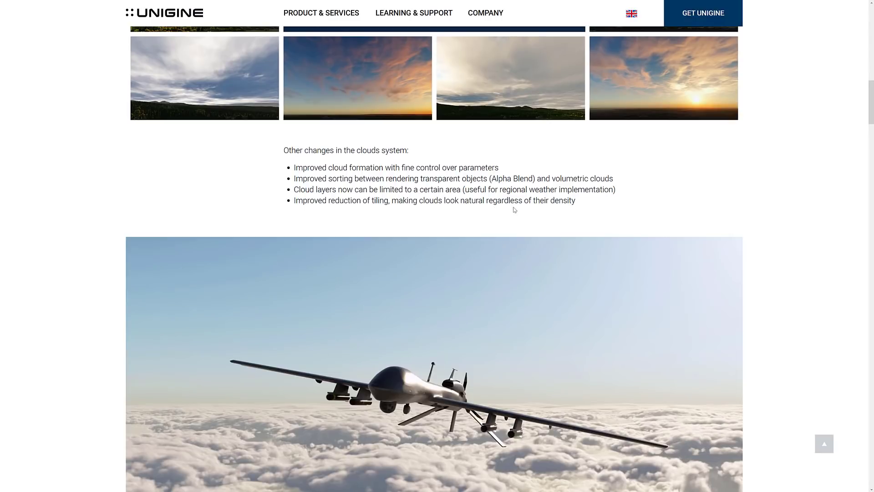
scroll(513, 209, "down", 6)
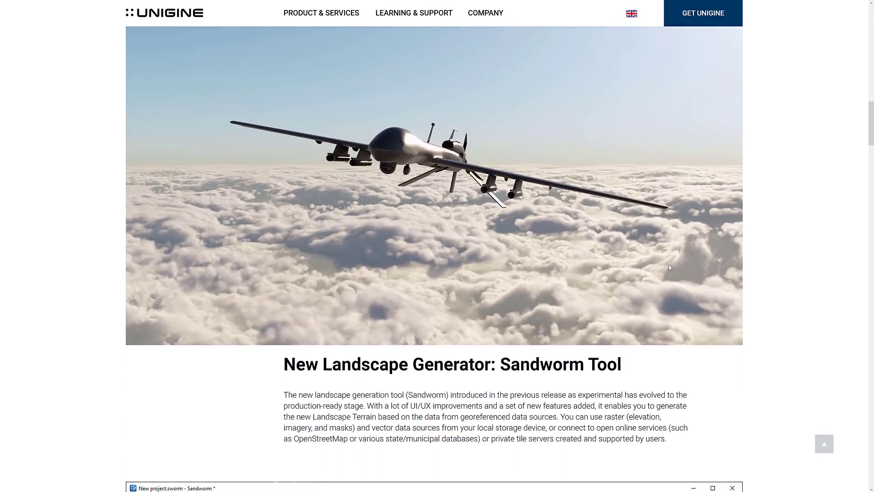
- Scroll past the Sandworm paragraph and screenshot to the Water System Upgrade (Beta) heading
scroll(485, 245, "down", 1)
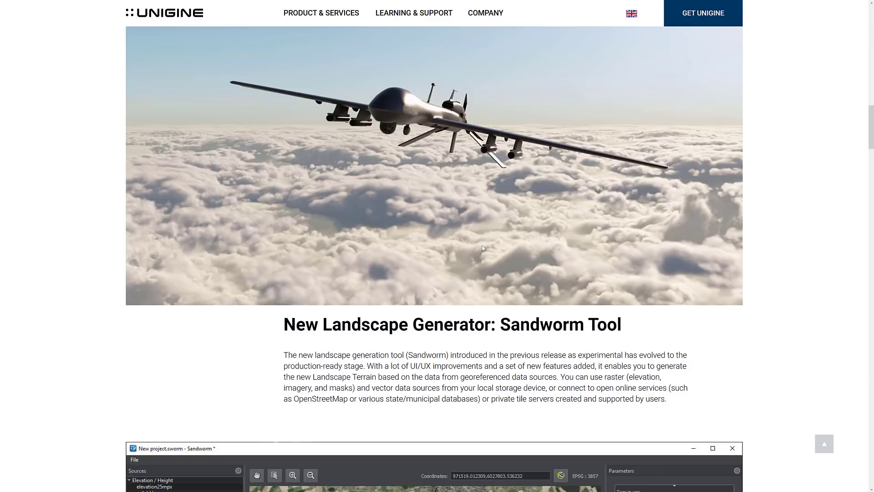
scroll(483, 248, "down", 5)
scroll(482, 248, "down", 1)
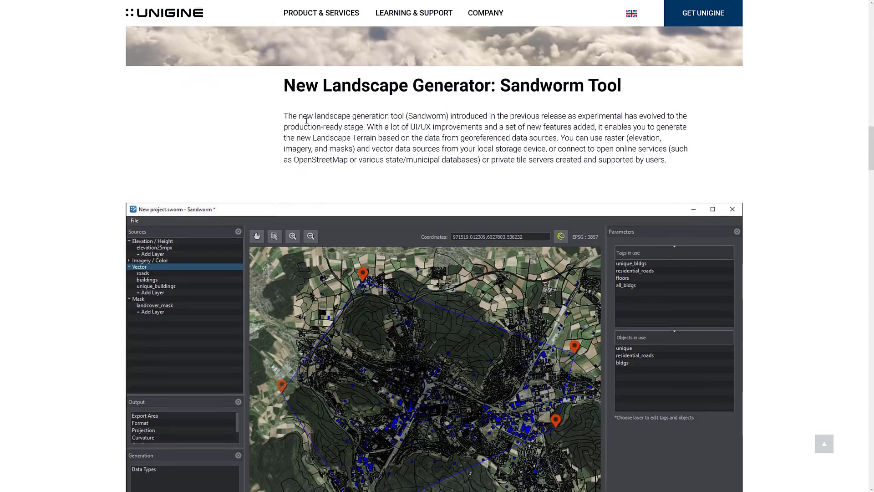
left_click_drag(296, 116, 676, 167)
left_click(676, 167)
scroll(407, 158, "down", 5)
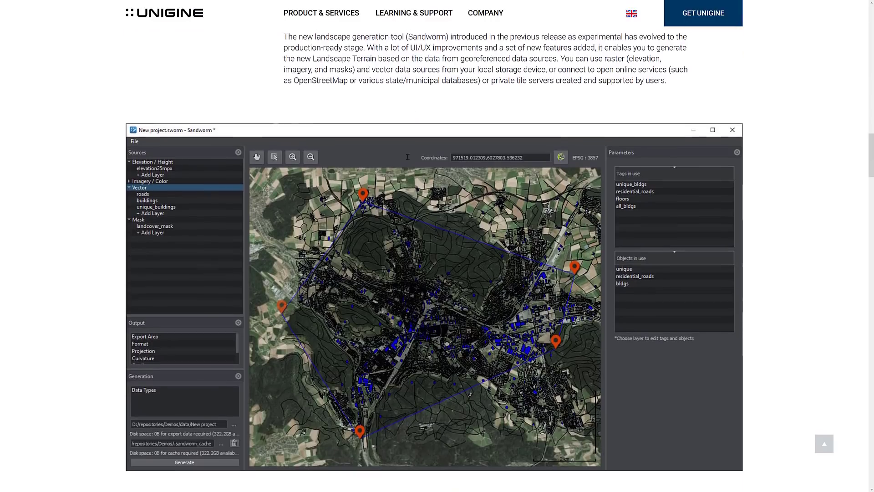
scroll(407, 160, "down", 8)
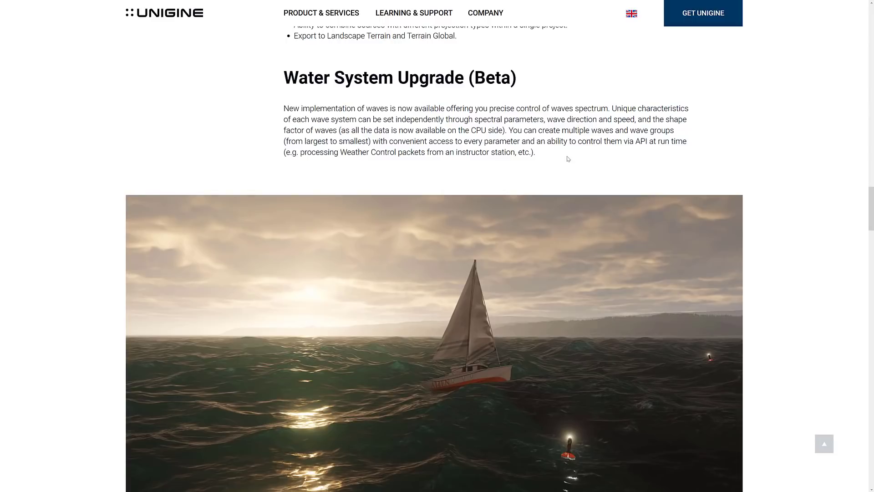
- Highlight the water section's closing text about API control, then scroll down to the .NET 5 notes
left_click_drag(636, 141, 654, 151)
left_click(545, 150)
scroll(545, 150, "down", 5)
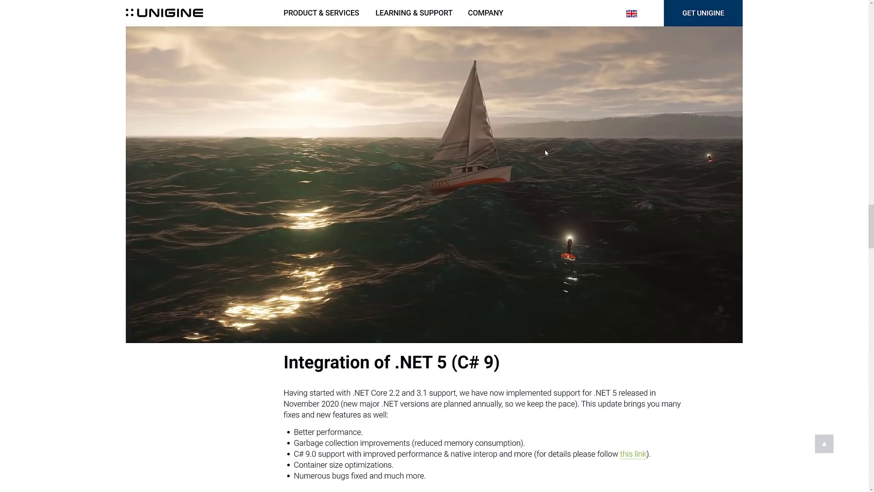
scroll(546, 153, "down", 4)
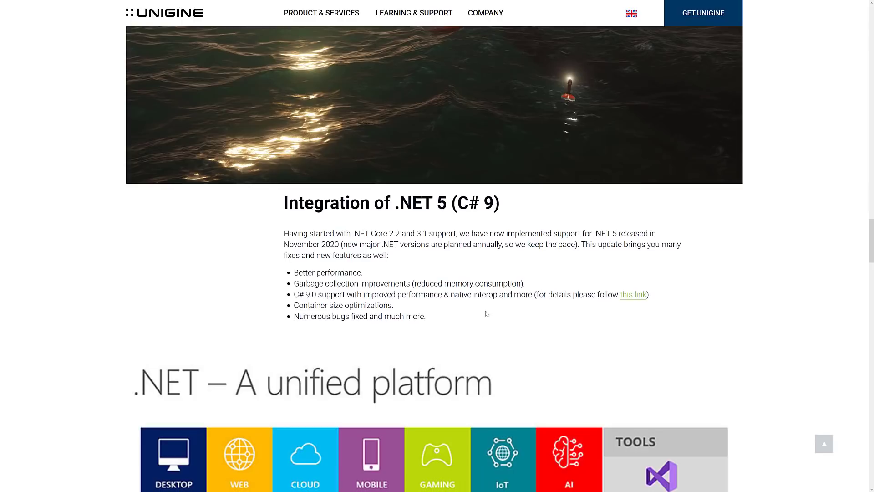
- Highlight and read the .NET 5 (C# 9) paragraph and feature list, then scroll to Light Meter
left_click_drag(486, 313, 280, 223)
left_click(497, 223)
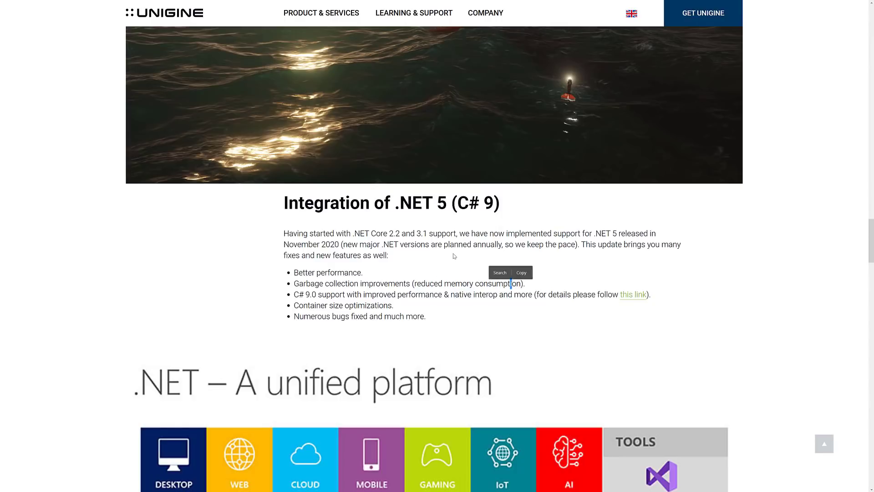
left_click_drag(388, 256, 283, 234)
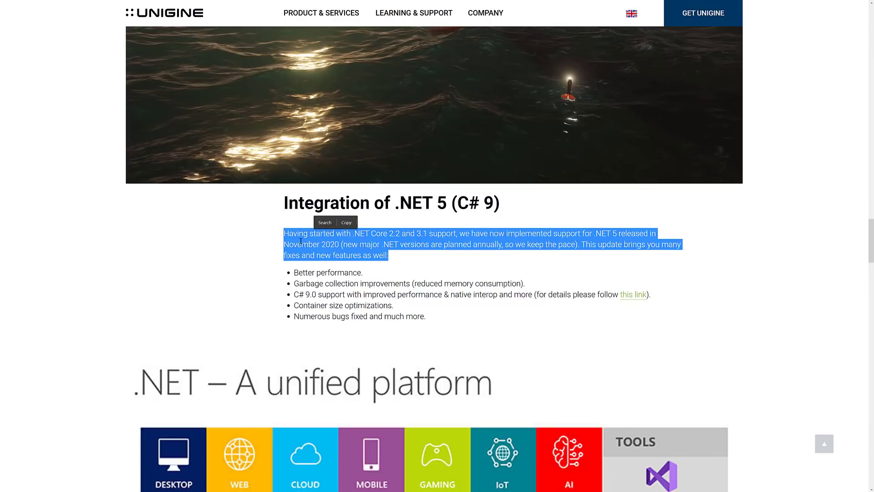
left_click(398, 266)
scroll(408, 289, "down", 1)
scroll(407, 290, "down", 10)
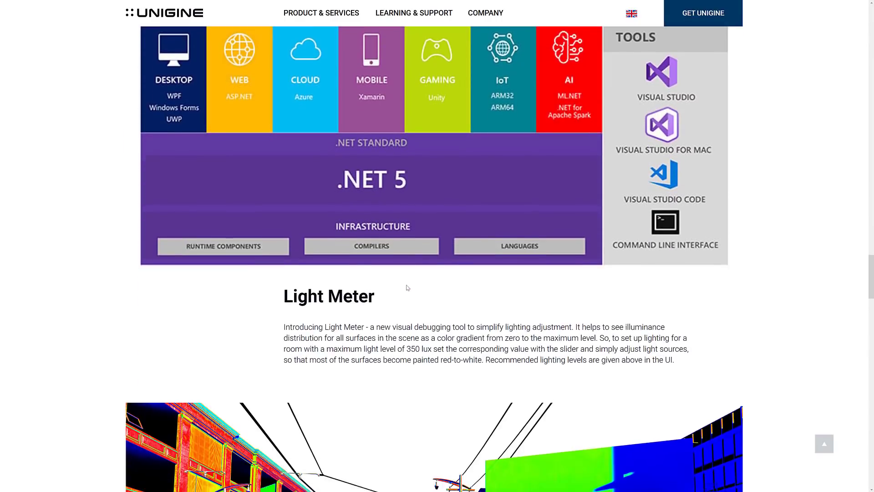
- Scroll past the Light Meter image and Planar Reflection Probes notes to Other Changes
scroll(407, 285, "down", 2)
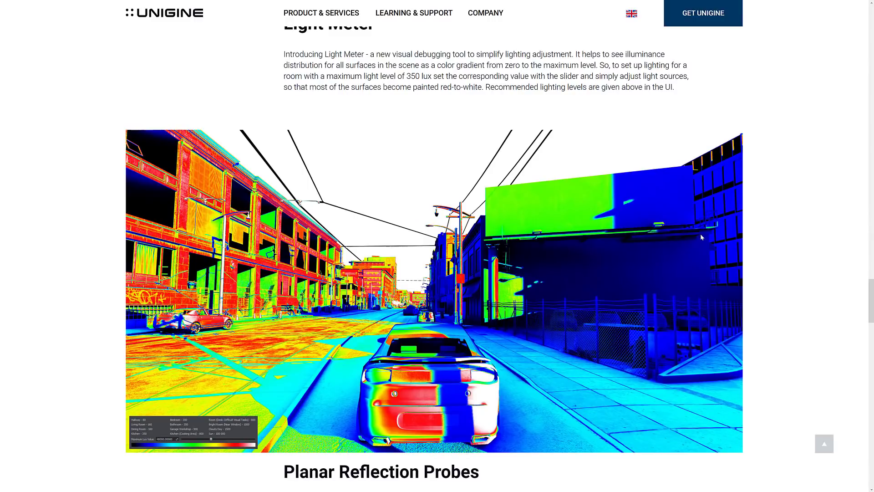
scroll(701, 237, "down", 6)
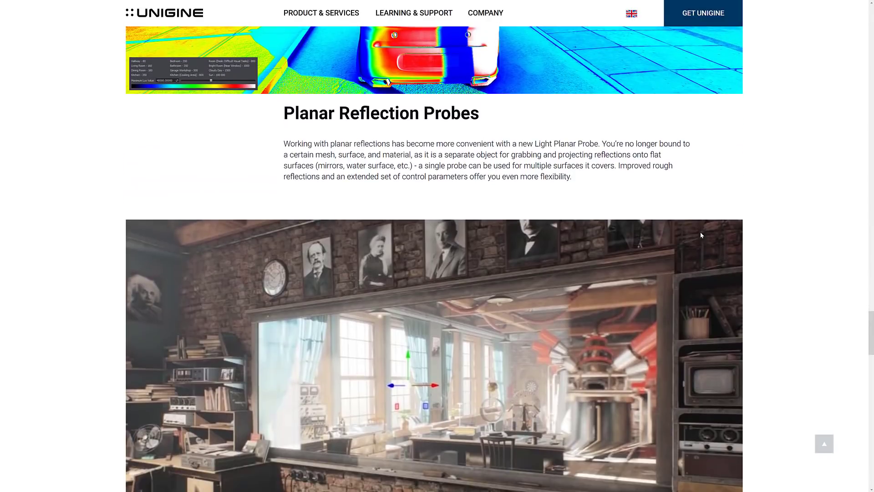
scroll(701, 233, "down", 1)
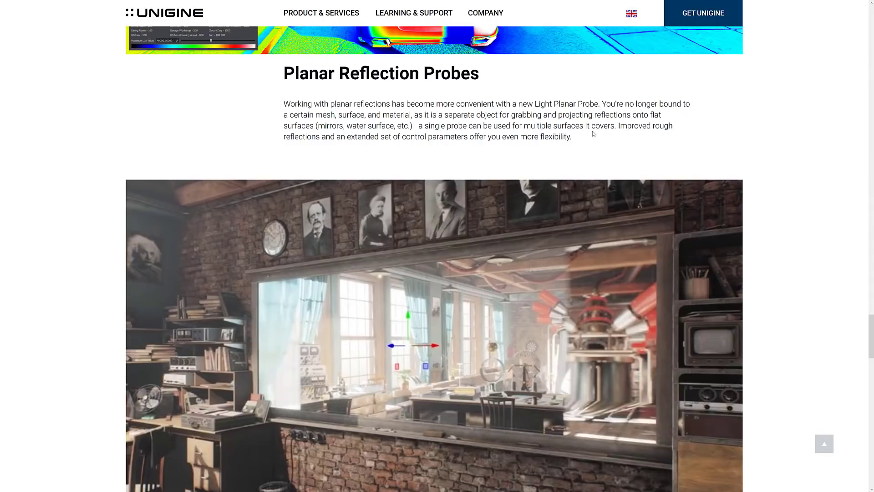
scroll(619, 143, "down", 1)
scroll(619, 144, "down", 10)
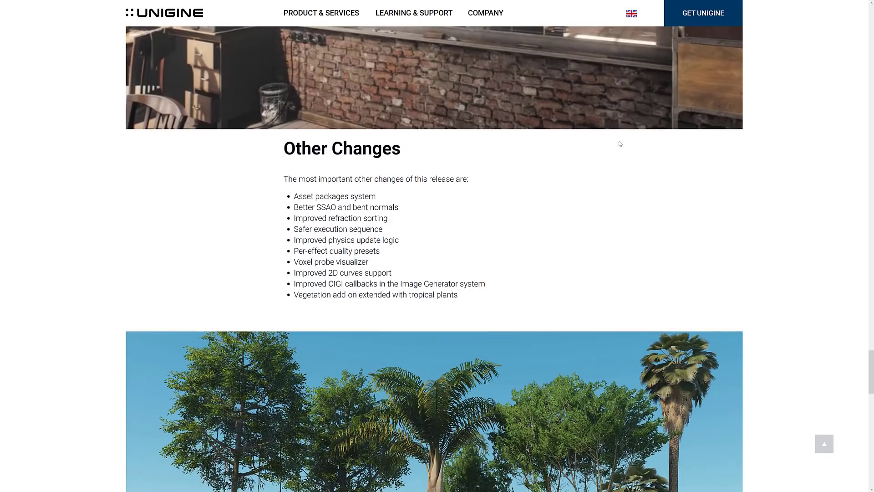
- Scroll the release notes past the Other Changes list until the tropical vegetation image is fully visible
scroll(620, 143, "up", 2)
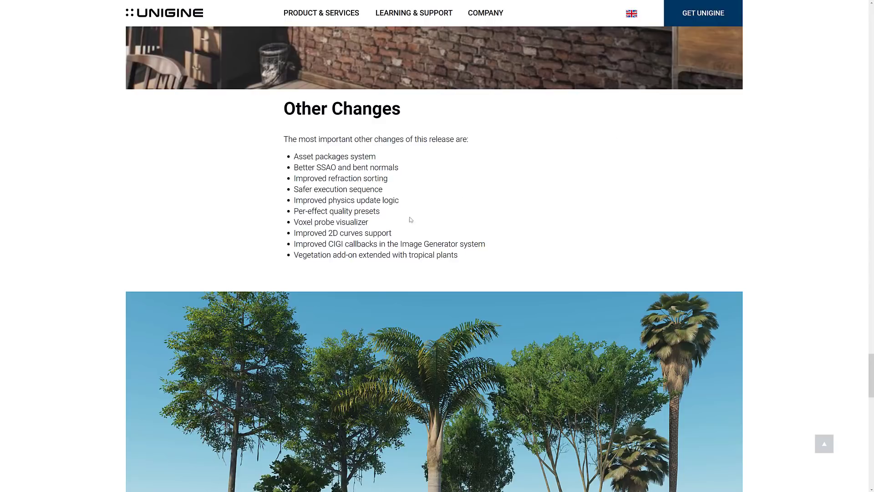
scroll(445, 218, "down", 1)
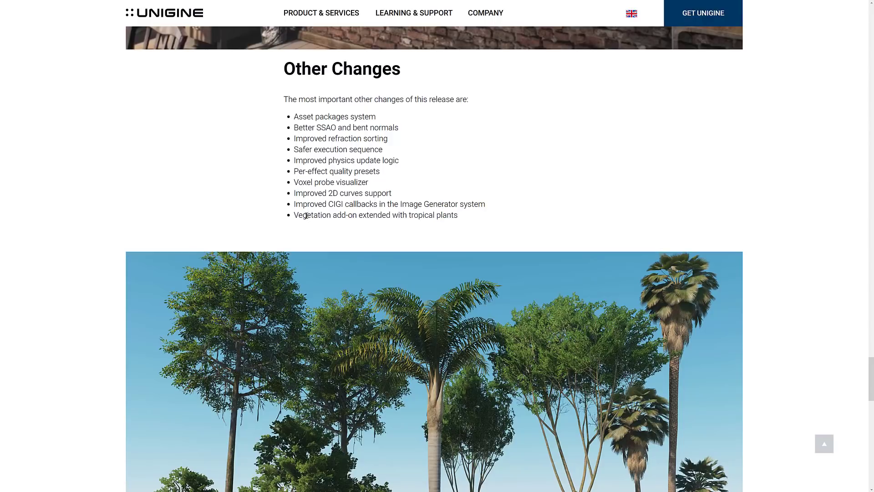
scroll(485, 221, "down", 3)
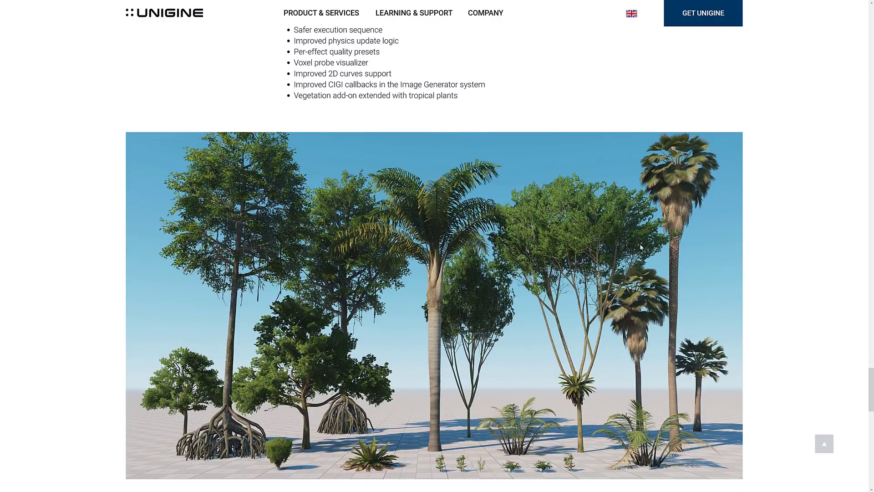